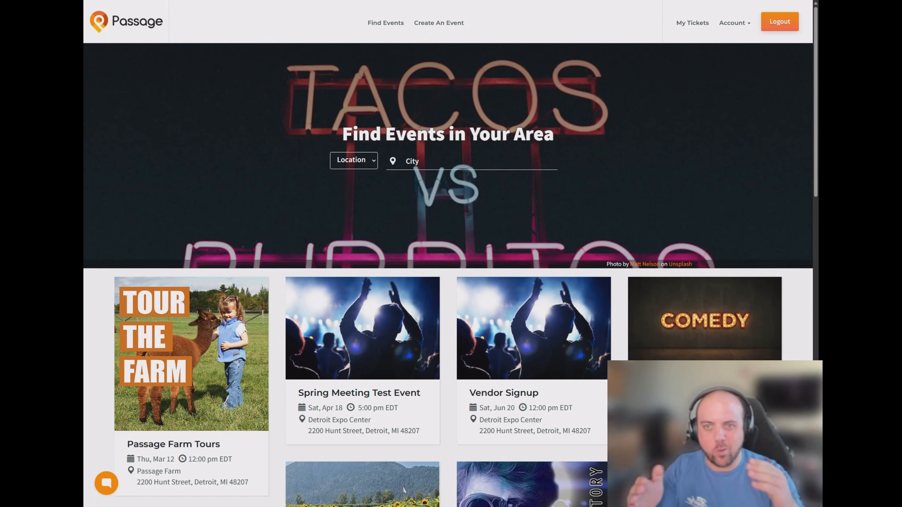
# Open the custom email templates list under the email campaigns of the admin area
pyautogui.click(734, 28)
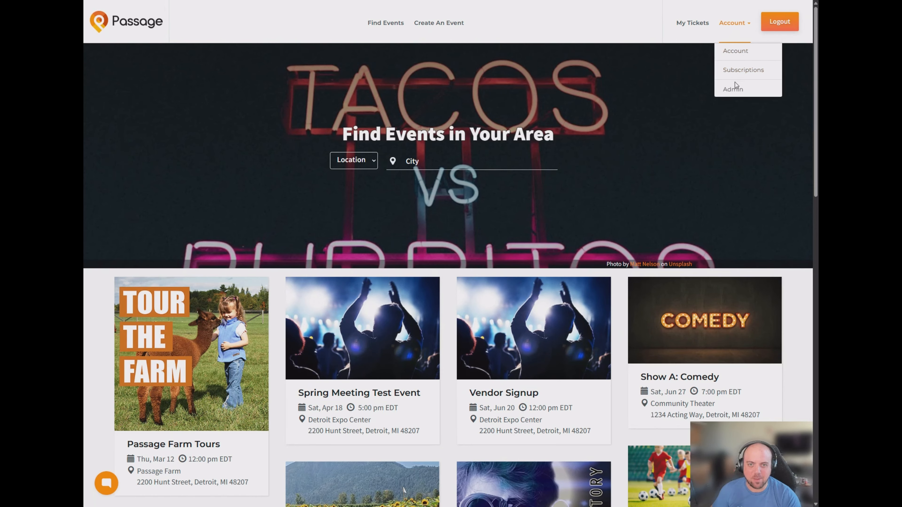
pyautogui.click(732, 88)
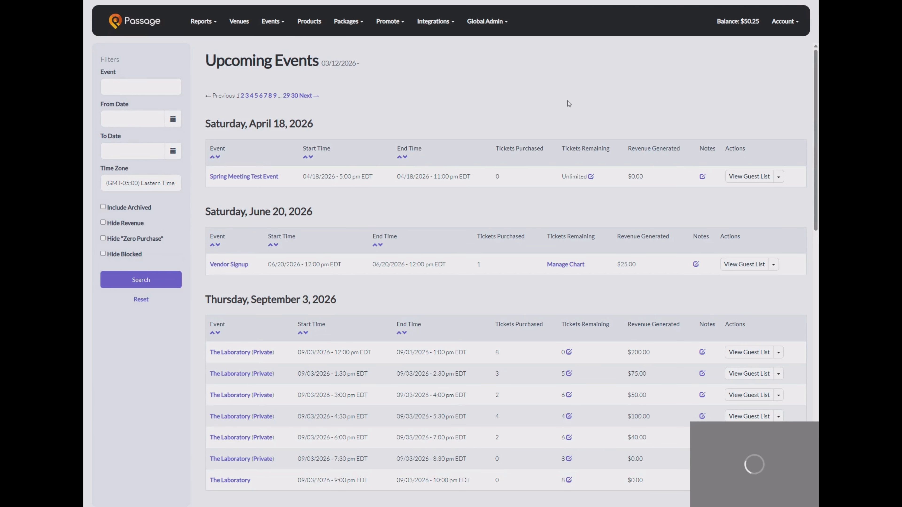
pyautogui.click(394, 24)
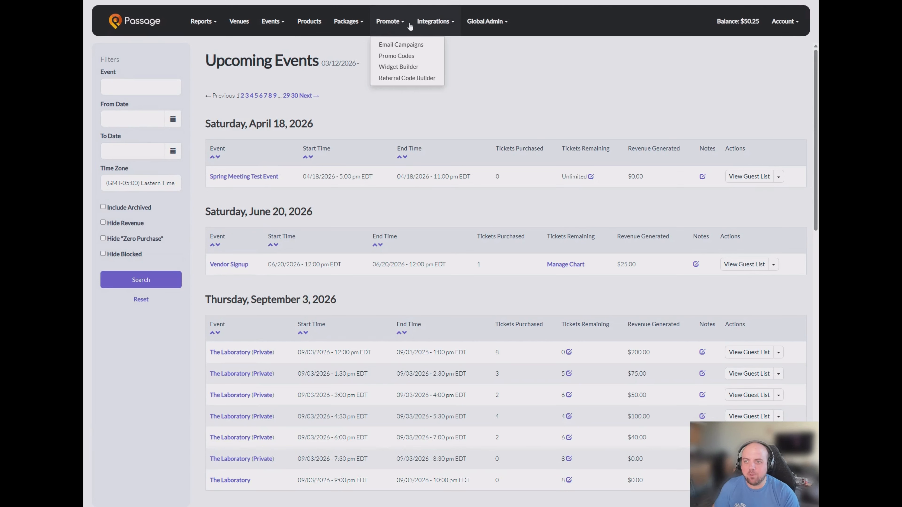
pyautogui.click(434, 46)
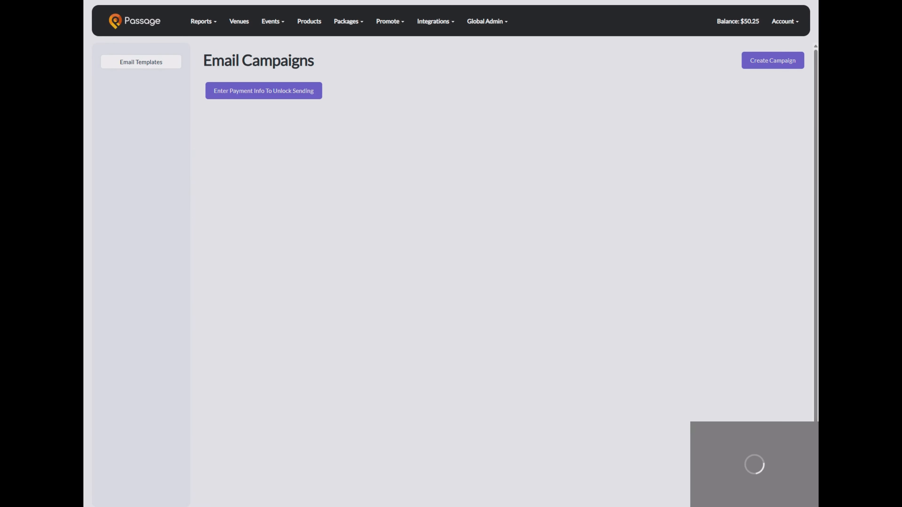
pyautogui.click(133, 67)
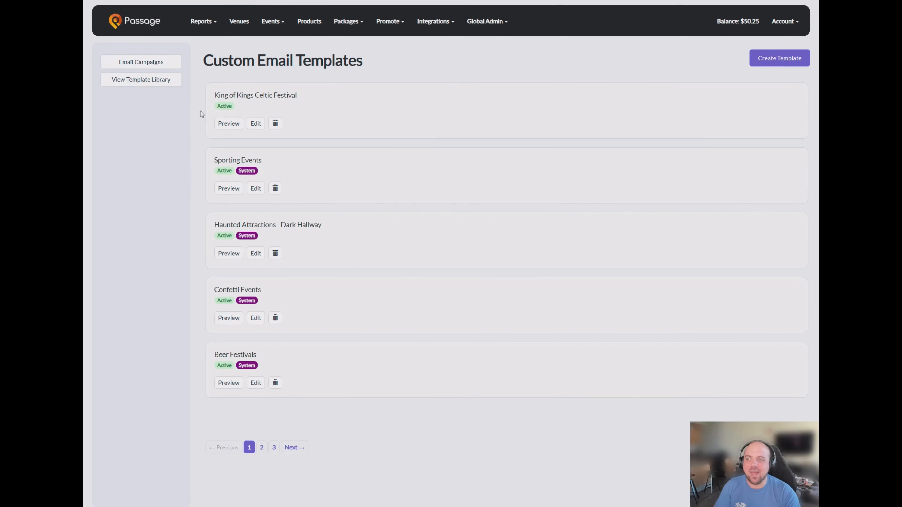
# Open the prebuilt template library and preview its Axe Throwing and Escape Rooms email templates
pyautogui.click(130, 83)
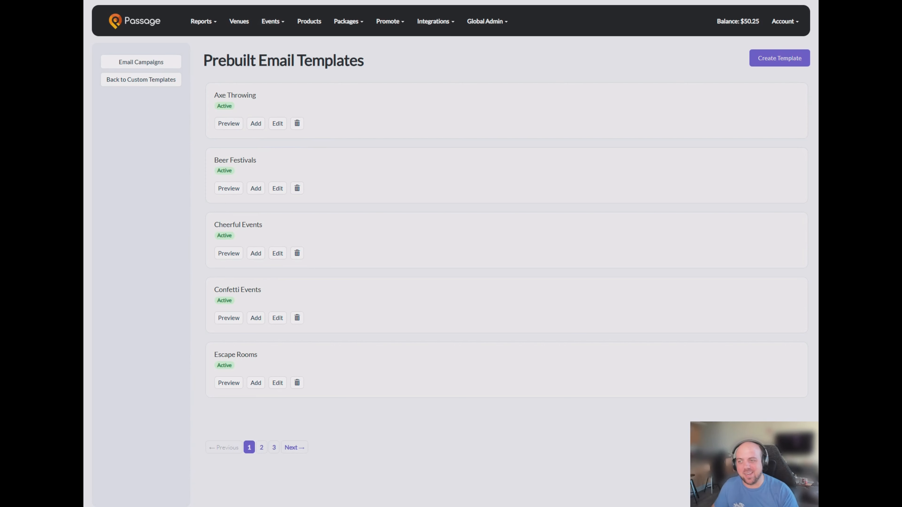
pyautogui.click(231, 124)
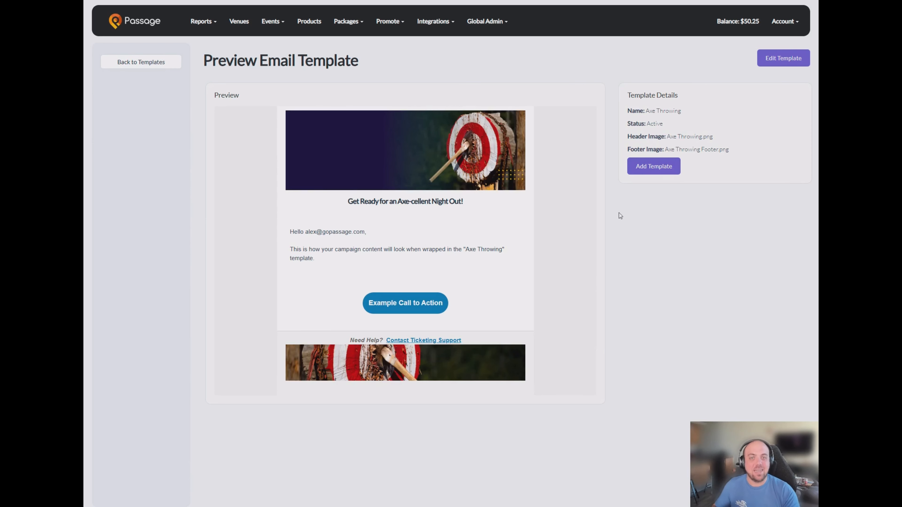
pyautogui.click(146, 62)
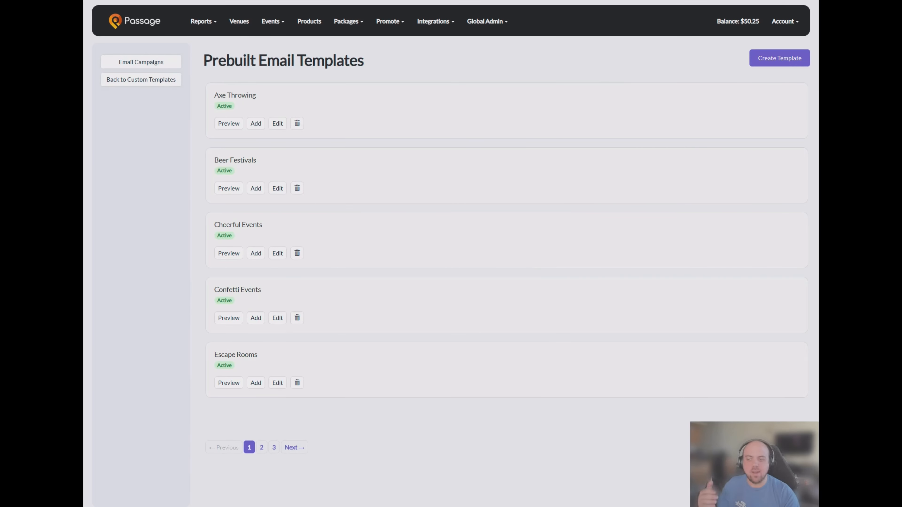
pyautogui.click(229, 383)
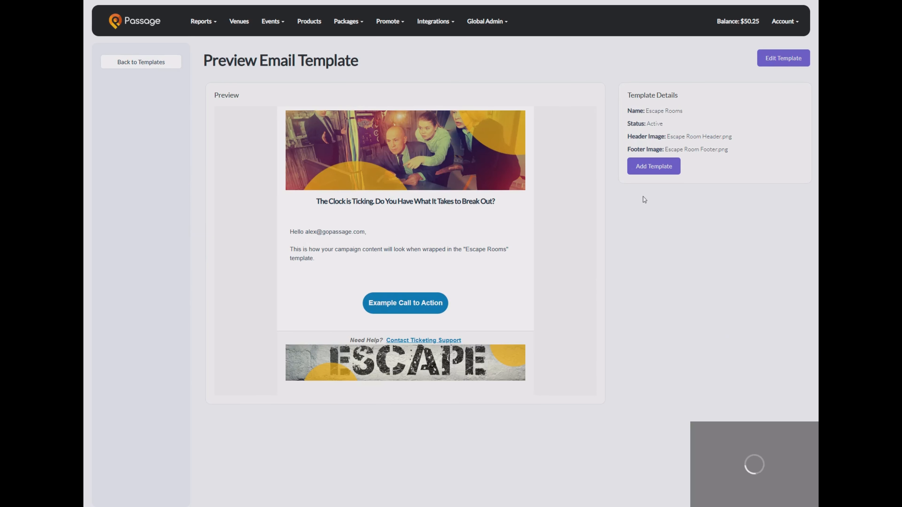
pyautogui.click(140, 63)
# Preview the prebuilt Haunted Attractions - Bloody Handprint and Sporting Events templates from the template library
pyautogui.click(105, 81)
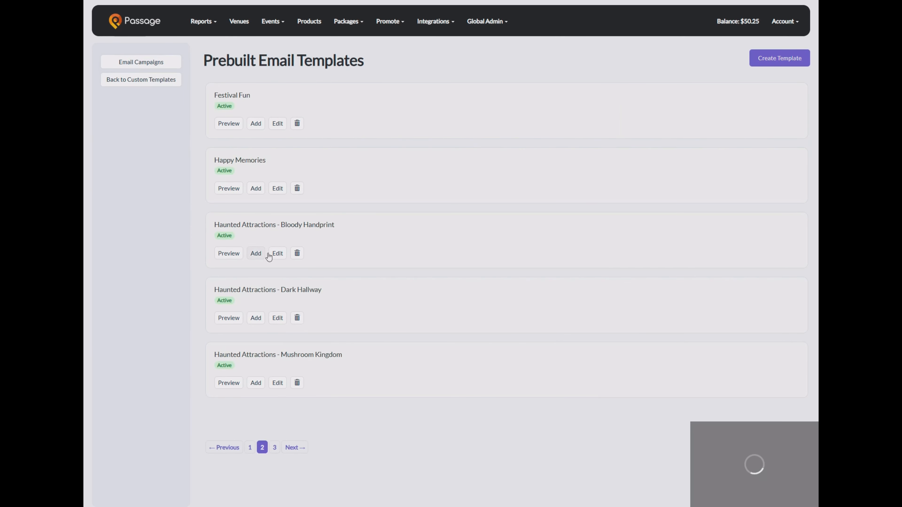
pyautogui.click(229, 255)
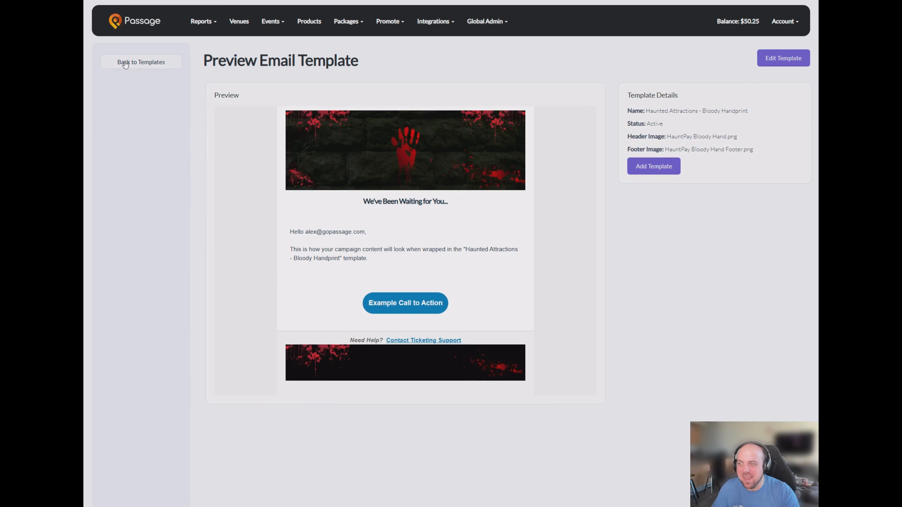
pyautogui.click(141, 62)
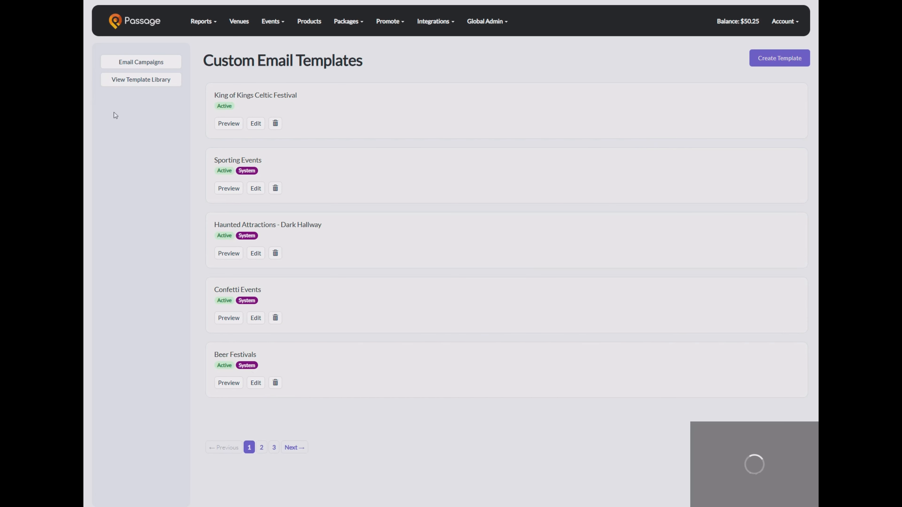
pyautogui.click(117, 78)
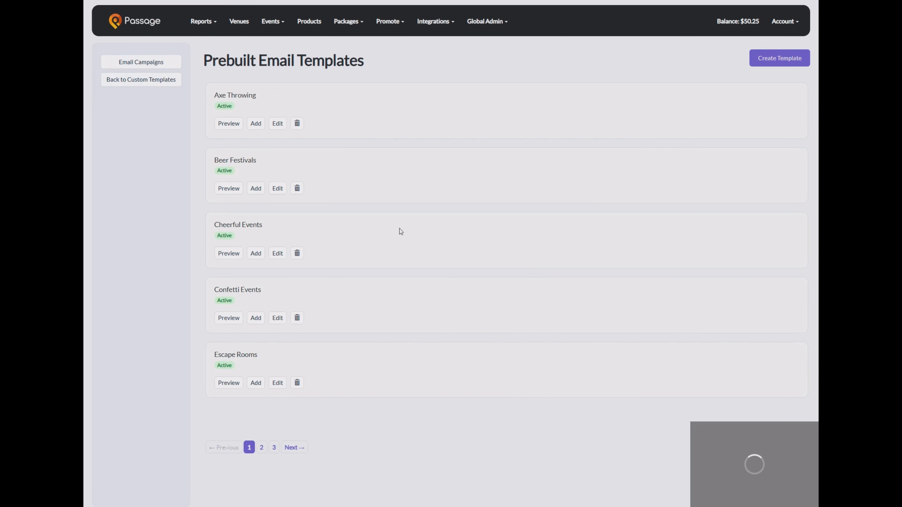
pyautogui.click(274, 447)
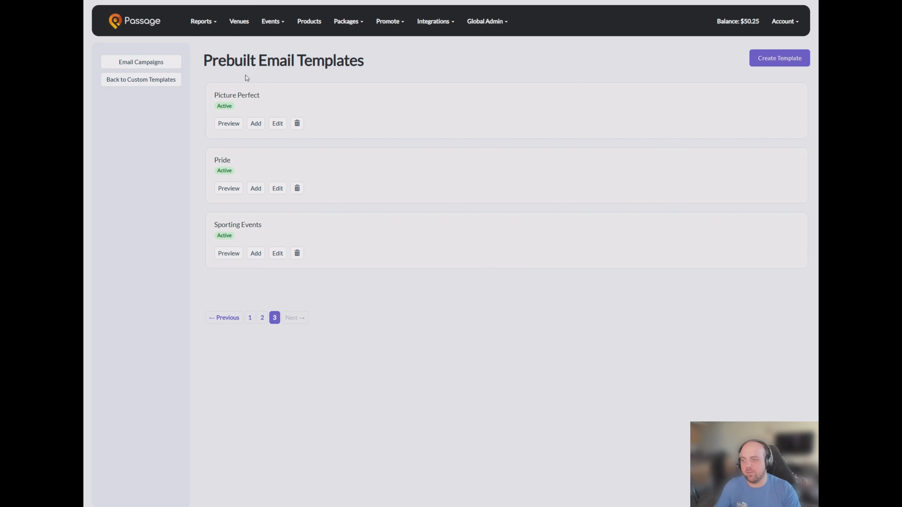
pyautogui.click(228, 253)
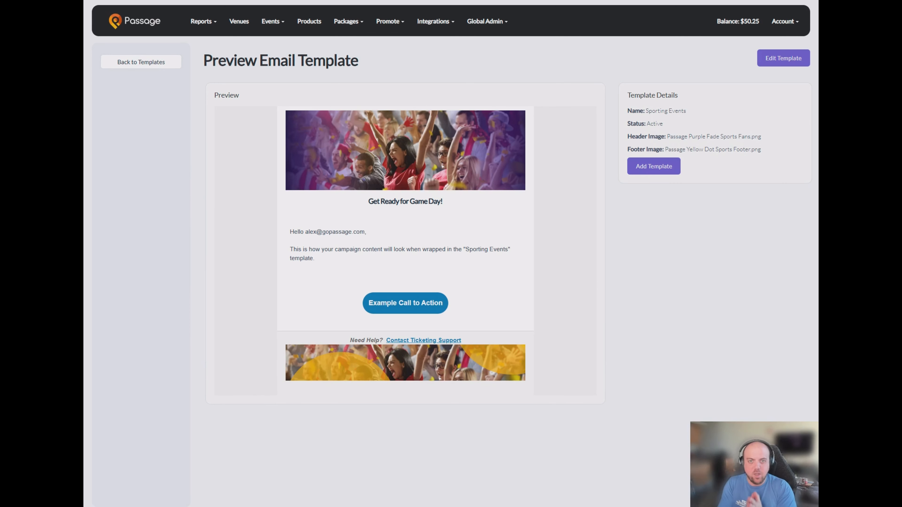
pyautogui.click(141, 65)
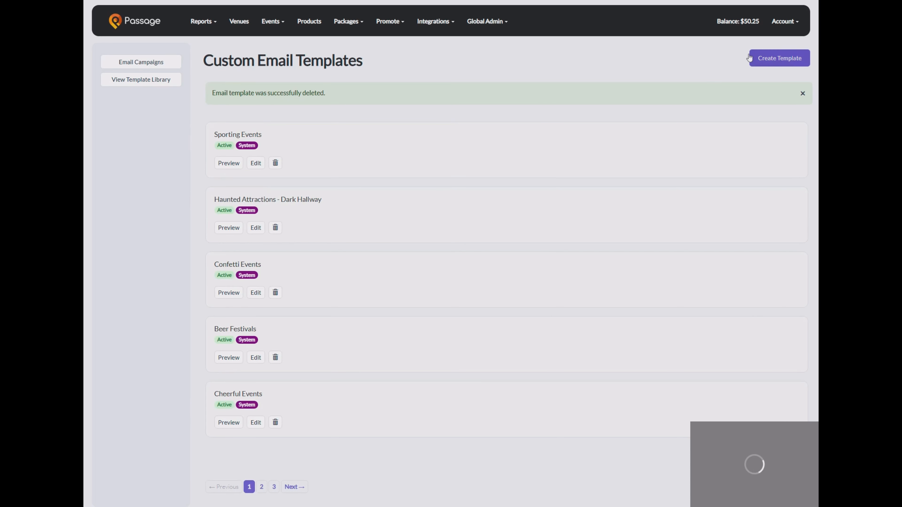
# Start a new custom email template and name it "King of Kings Celtic Festival"
pyautogui.click(802, 94)
pyautogui.click(781, 59)
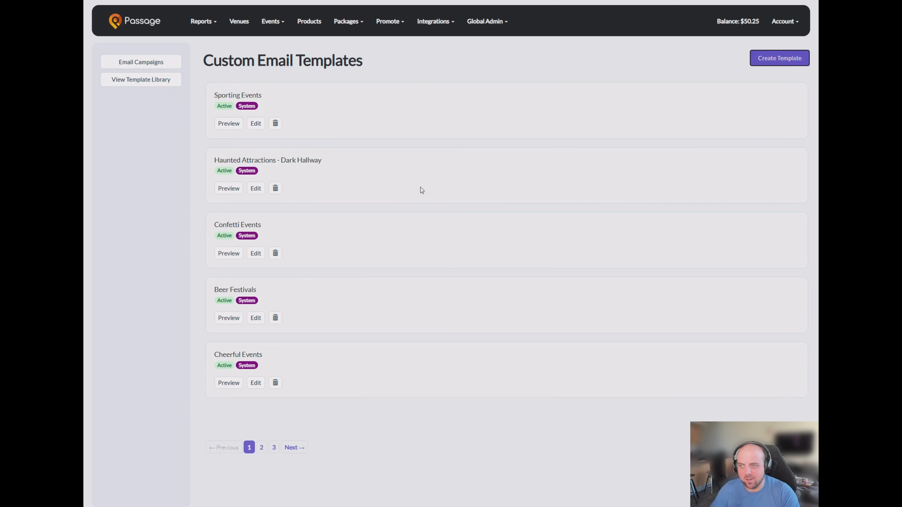
pyautogui.click(354, 132)
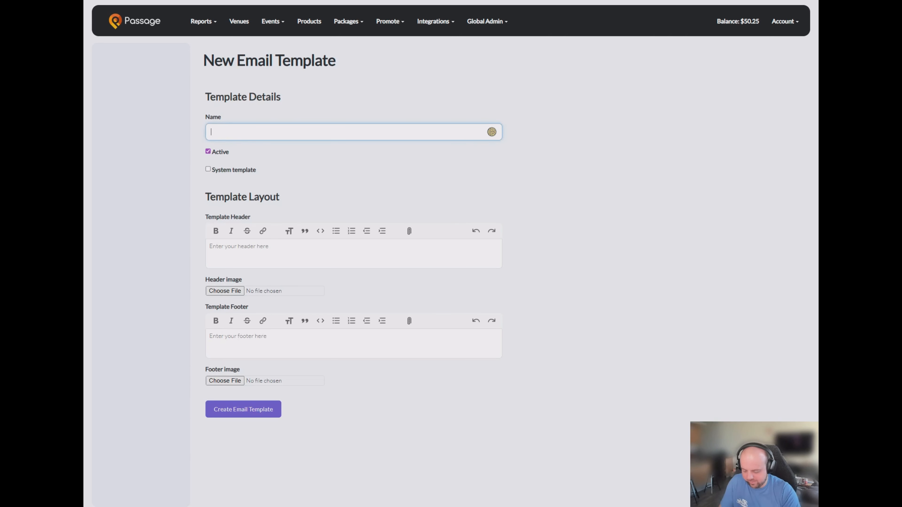
pyautogui.write('King of K')
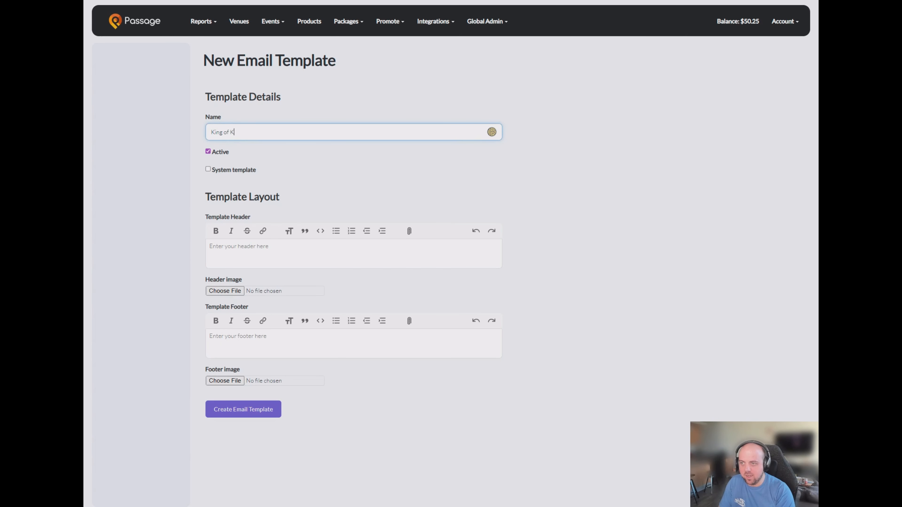
pyautogui.write('ings Celtic Festival')
pyautogui.press('Down')
pyautogui.press('Return')
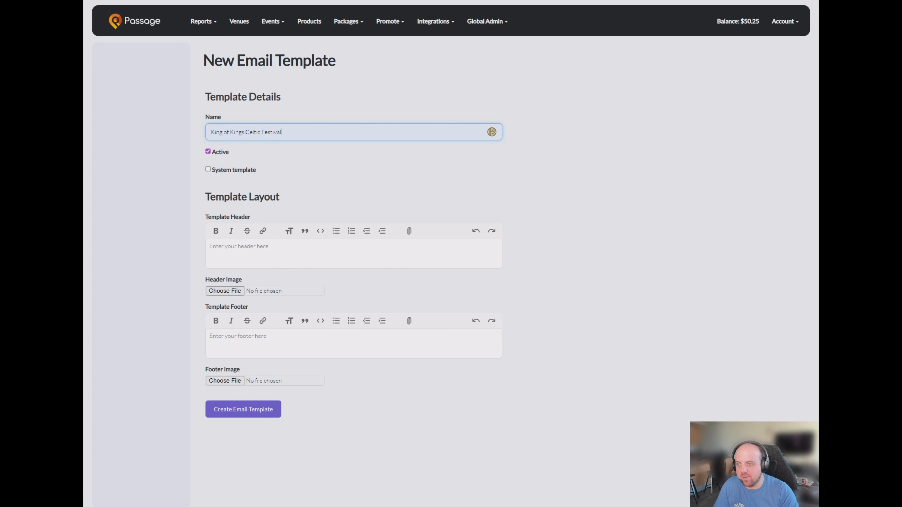
# Enter "Celtic Fans Unite!" as a heading in the template header and "Thanks from the King of Kings Team!" in bold italic in the footer
pyautogui.click(266, 254)
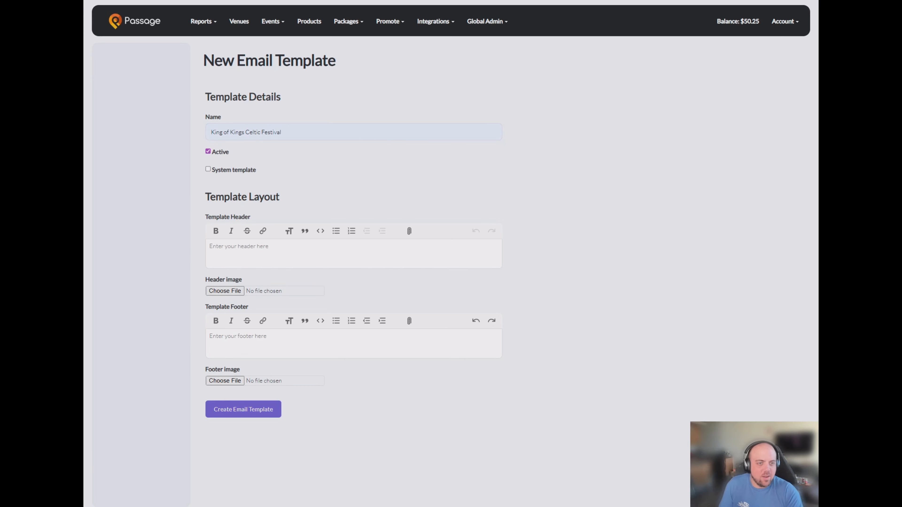
pyautogui.write('Celtic Fans Unite!')
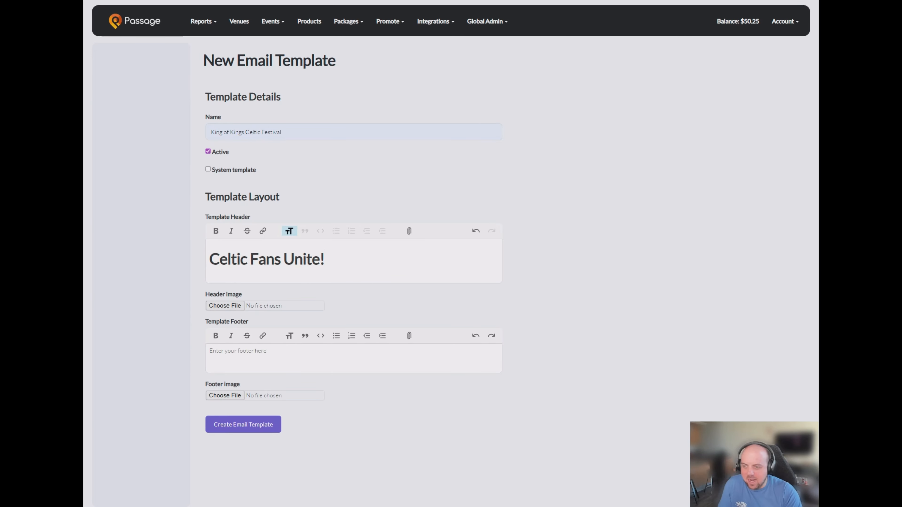
pyautogui.click(305, 359)
pyautogui.write('Thanks from the King of Kings Team!')
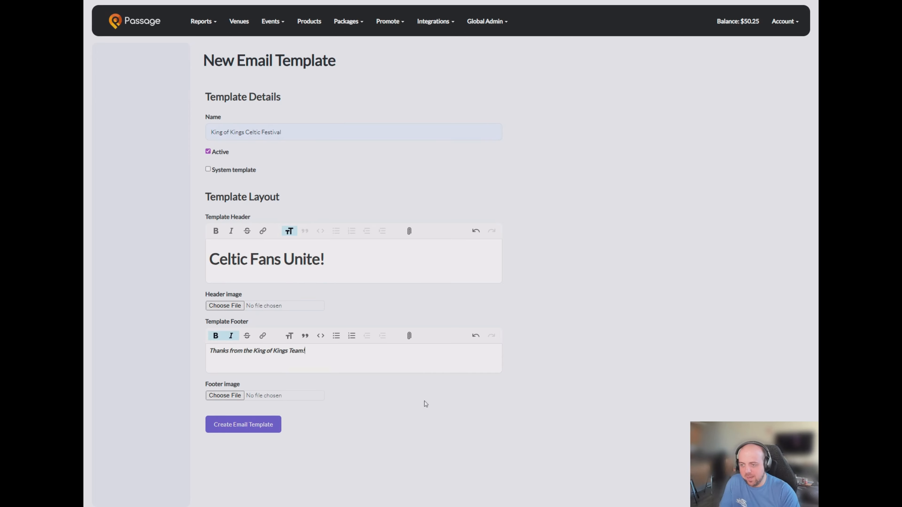
pyautogui.click(226, 306)
pyautogui.click(523, 276)
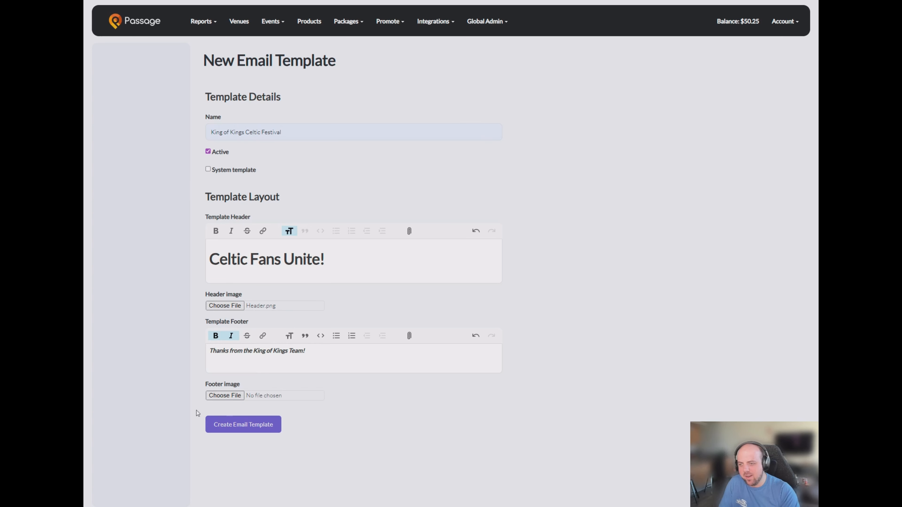
pyautogui.click(215, 397)
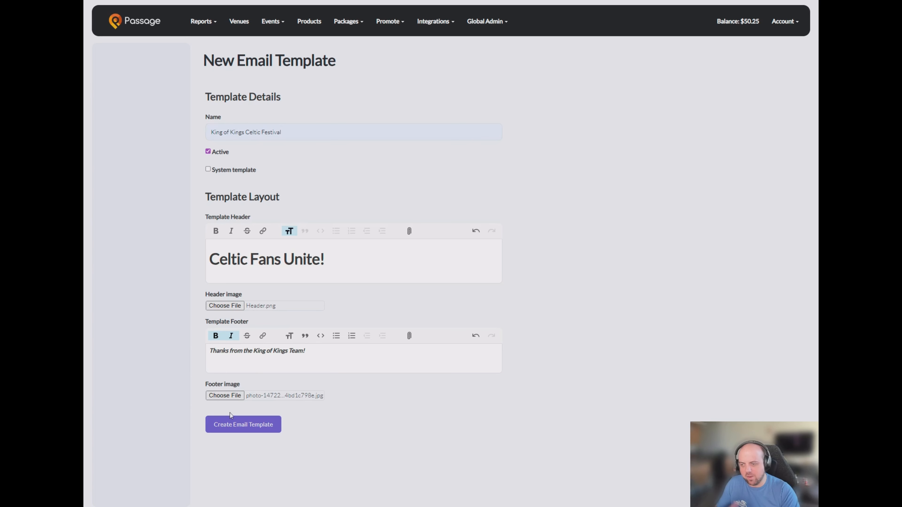
pyautogui.click(250, 427)
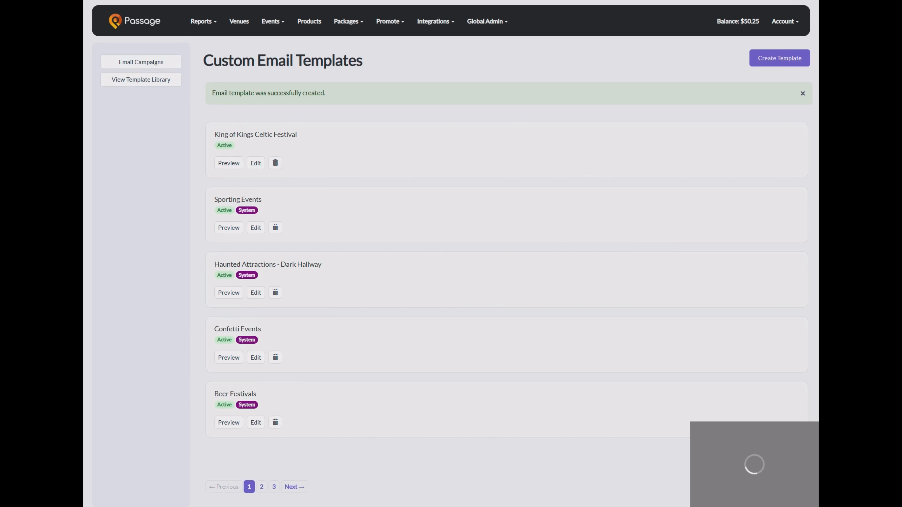
# Preview the new King of Kings Celtic Festival email template from header to footer
pyautogui.moveTo(302, 135); pyautogui.dragTo(201, 139)
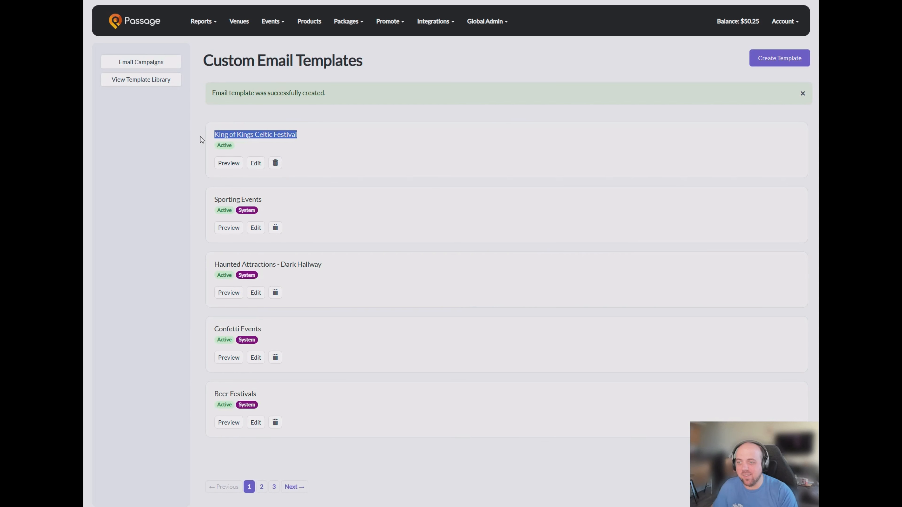
pyautogui.click(319, 148)
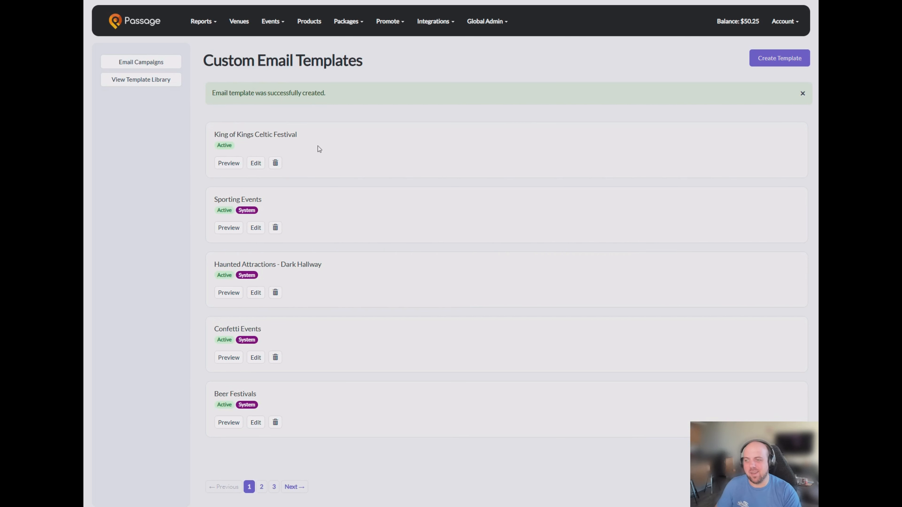
pyautogui.click(231, 164)
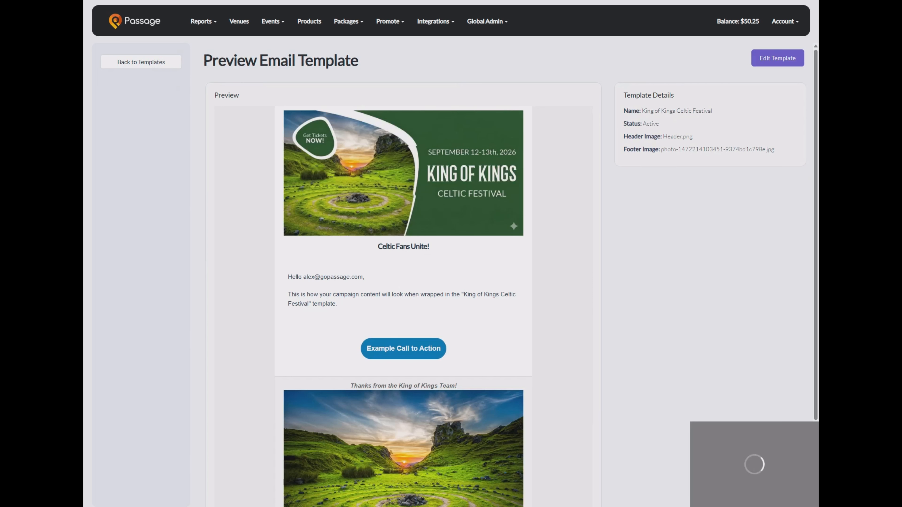
pyautogui.scroll(-3, 338, 156)
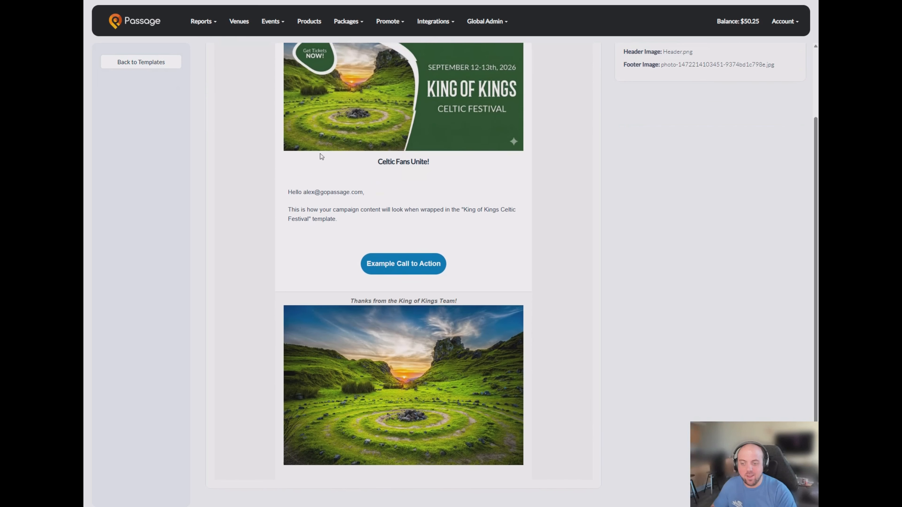
pyautogui.scroll(3, 312, 126)
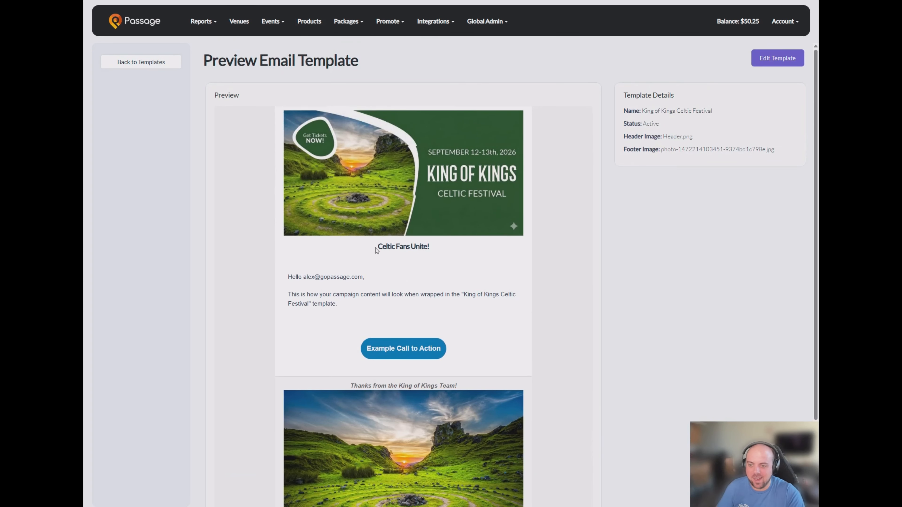
# Examine the previewed template's header text and image, sample body content and footer image
pyautogui.moveTo(376, 248); pyautogui.dragTo(476, 247)
pyautogui.click(475, 247)
pyautogui.doubleClick(439, 190)
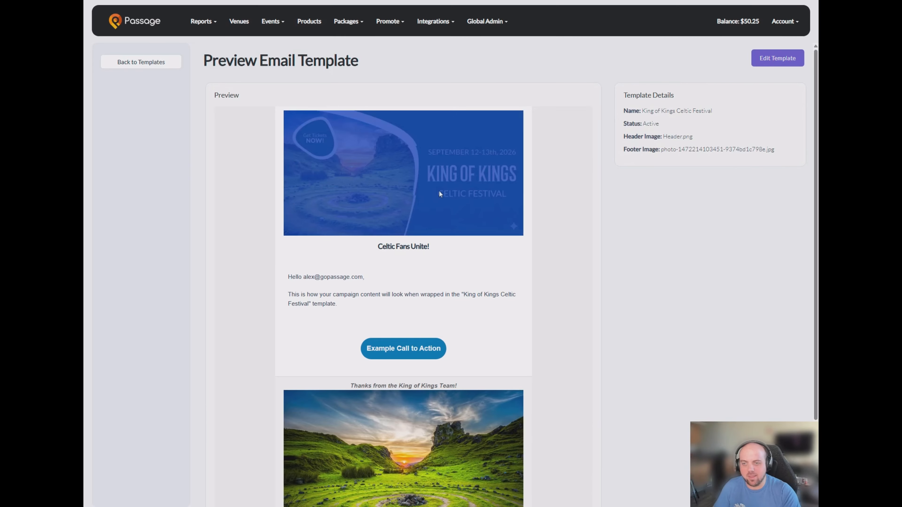
pyautogui.moveTo(296, 276); pyautogui.dragTo(338, 305)
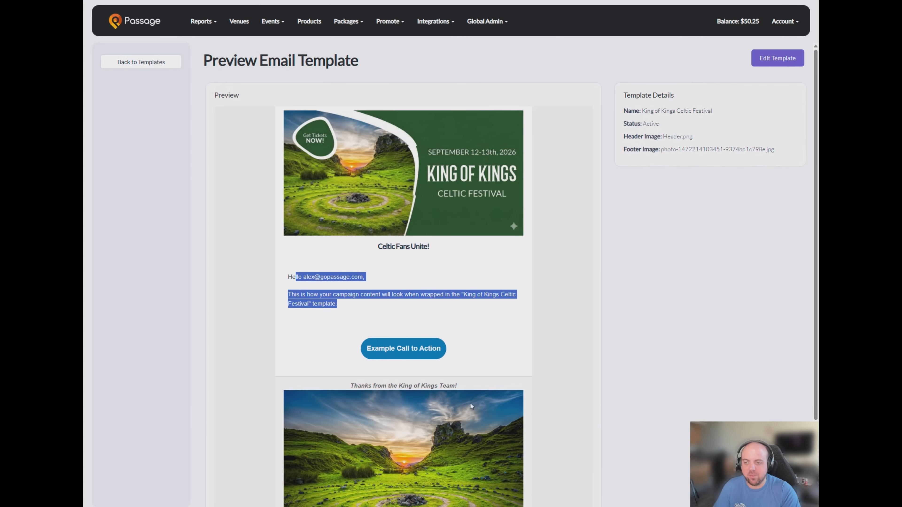
pyautogui.scroll(-3, 471, 405)
pyautogui.click(564, 295)
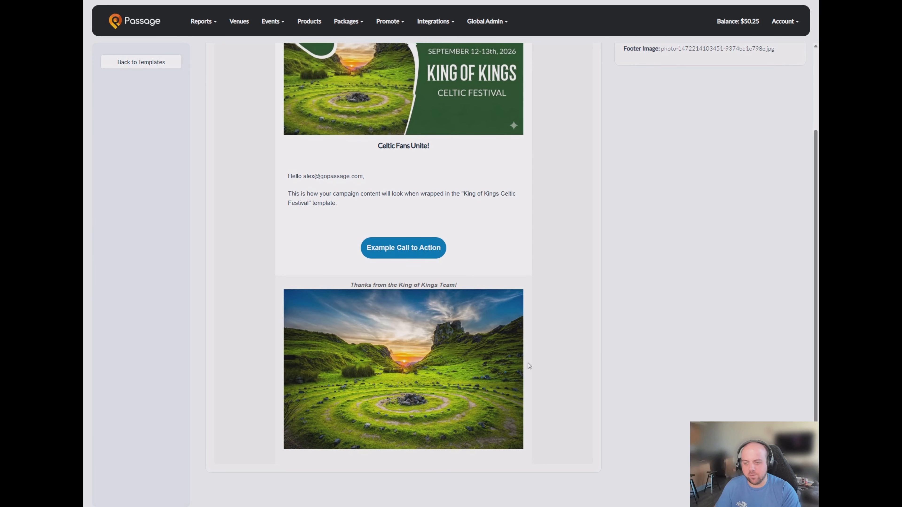
pyautogui.scroll(3, 485, 320)
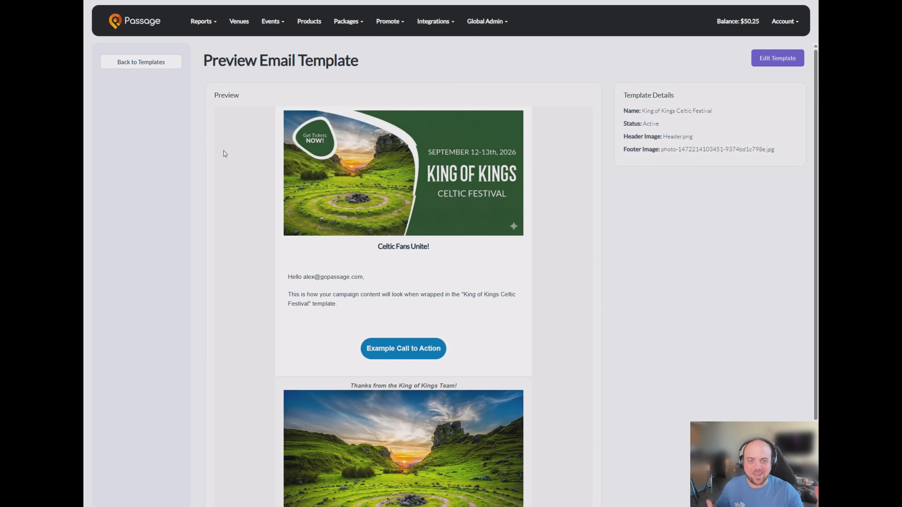
# Leave the template preview and create a new email campaign named "Celtic Remarketing Campaign"
pyautogui.click(141, 62)
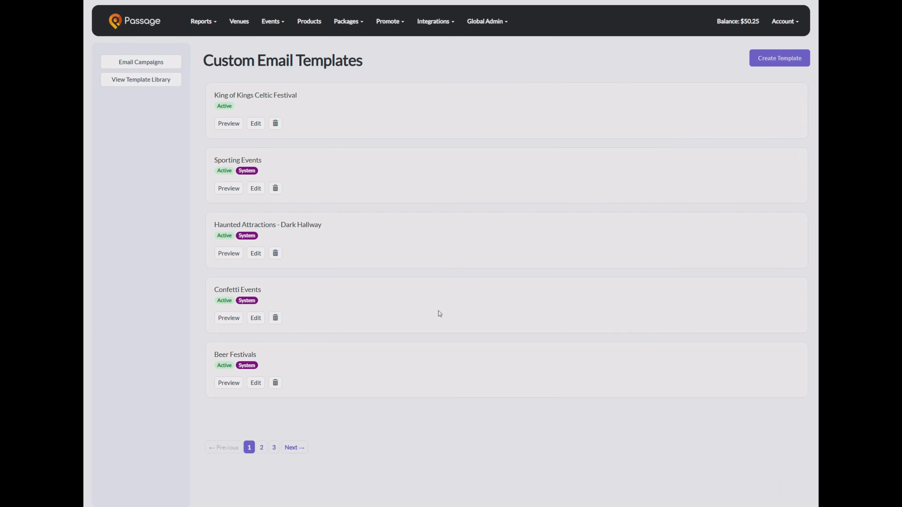
pyautogui.click(137, 66)
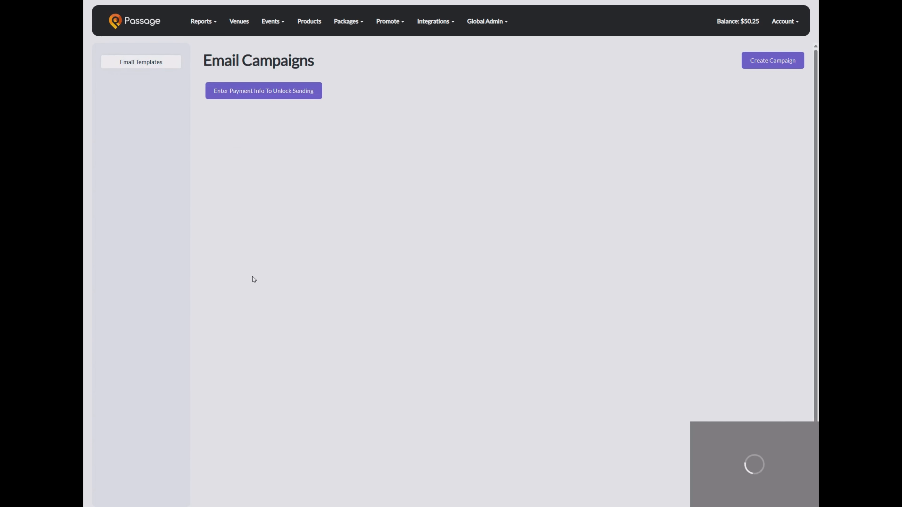
pyautogui.click(767, 61)
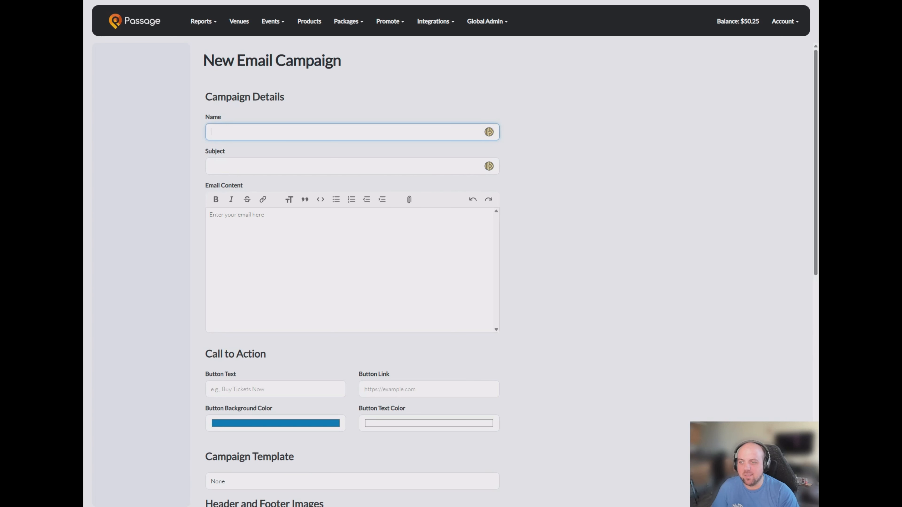
pyautogui.click(338, 163)
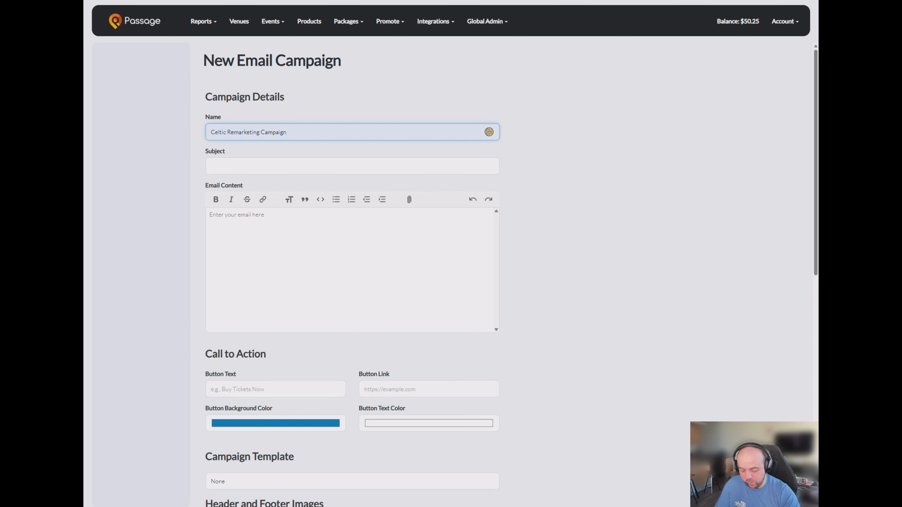
pyautogui.click(397, 112)
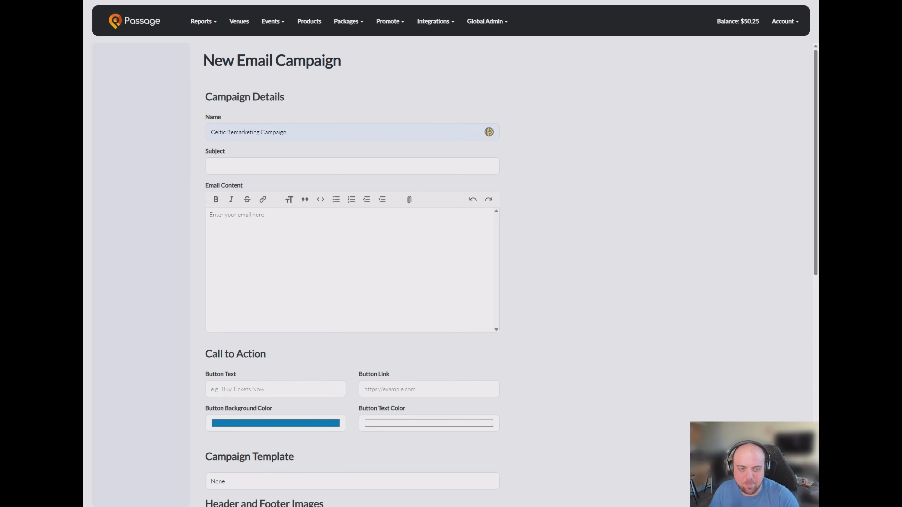
# Enter "Free Tickets to This Year's King of Kings event!" as the campaign's subject
pyautogui.click(276, 158)
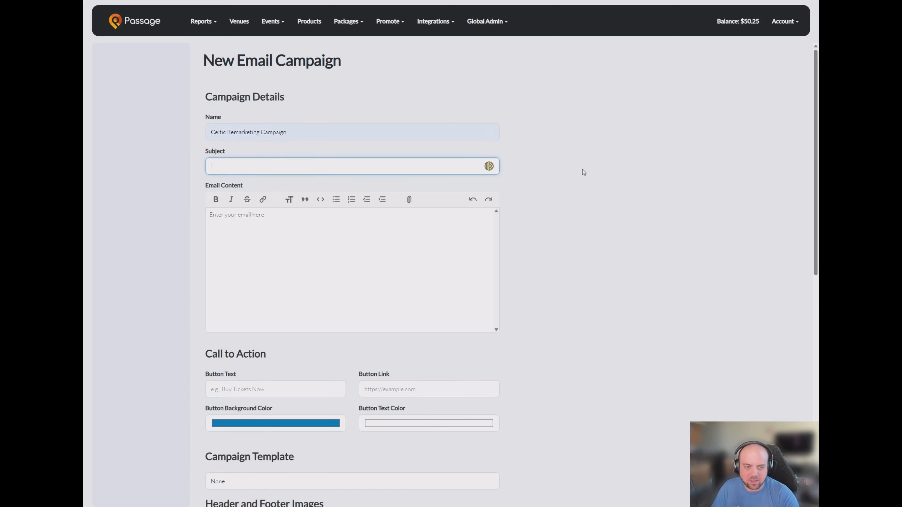
pyautogui.write("Free Tickets to This Year's King of Kings event!")
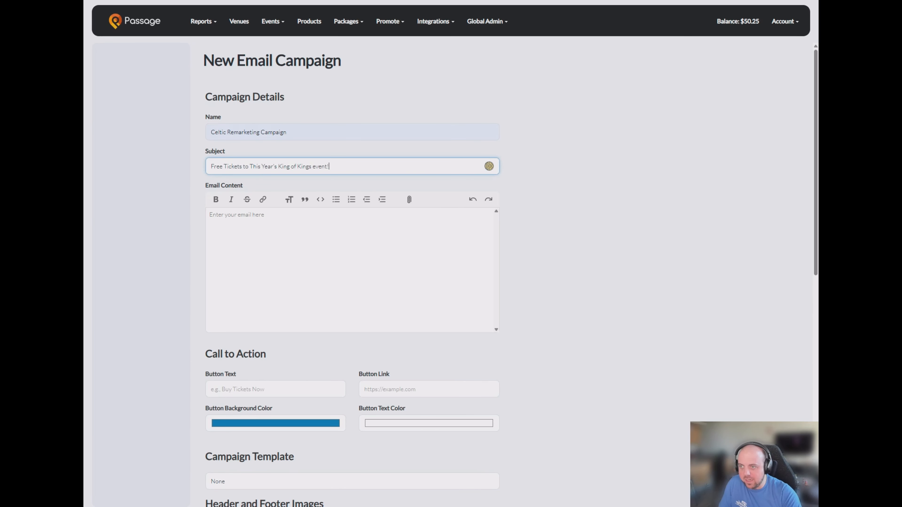
pyautogui.moveTo(330, 166); pyautogui.dragTo(231, 166)
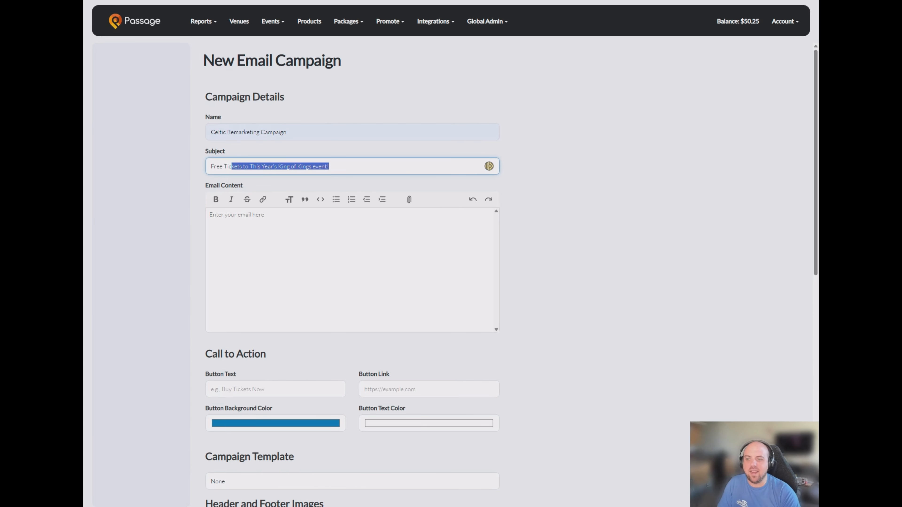
pyautogui.click(330, 166)
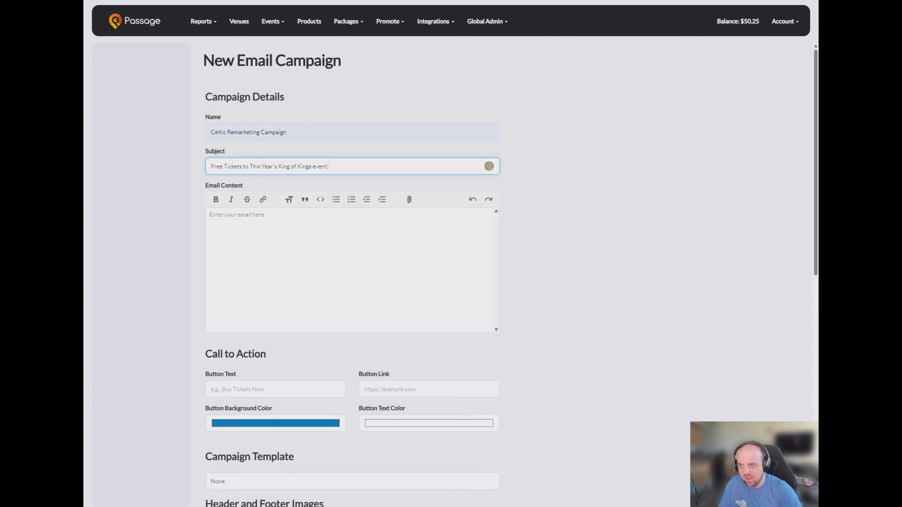
# Replace "event" in the subject with "Celtic Festival", keeping the closing exclamation mark
pyautogui.press('Left')
pyautogui.press('Left')
pyautogui.press('BackSpace')
pyautogui.write('Celtic')
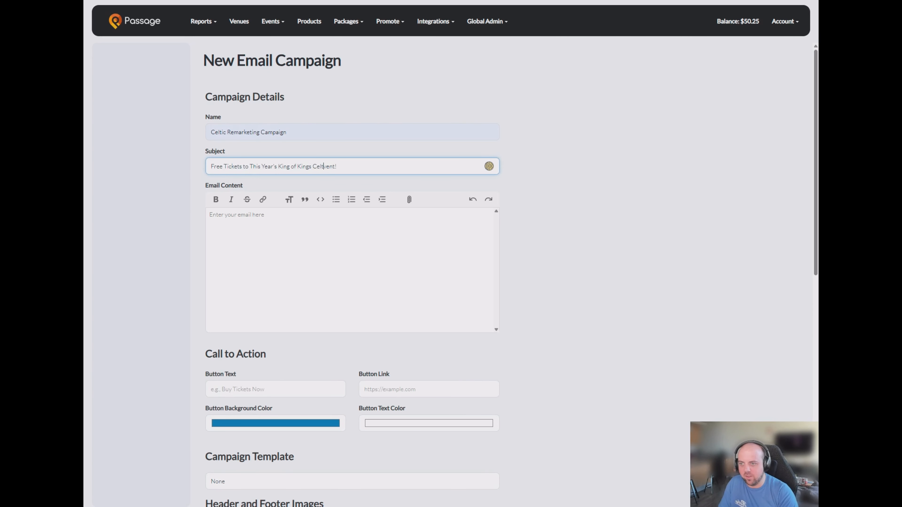
pyautogui.write(' Festival')
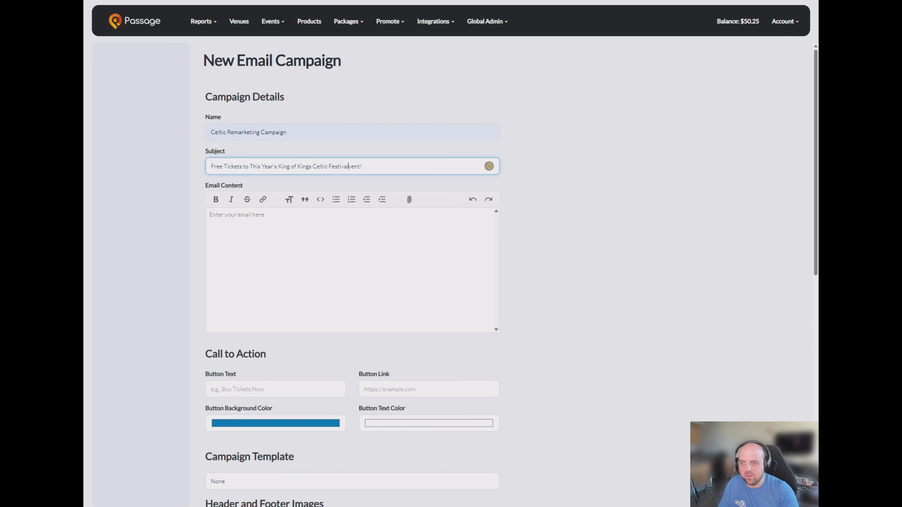
pyautogui.press('Delete')
pyautogui.press('Delete')
pyautogui.press('Delete')
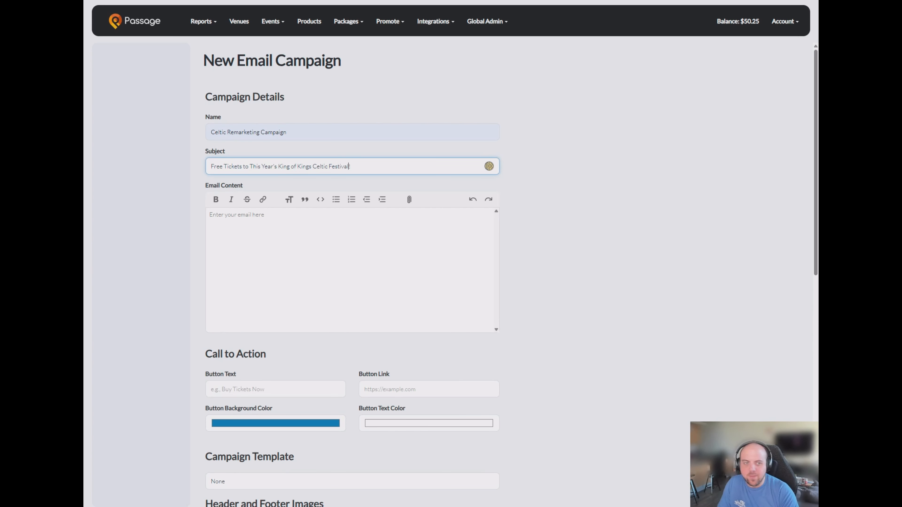
pyautogui.press('Tab')
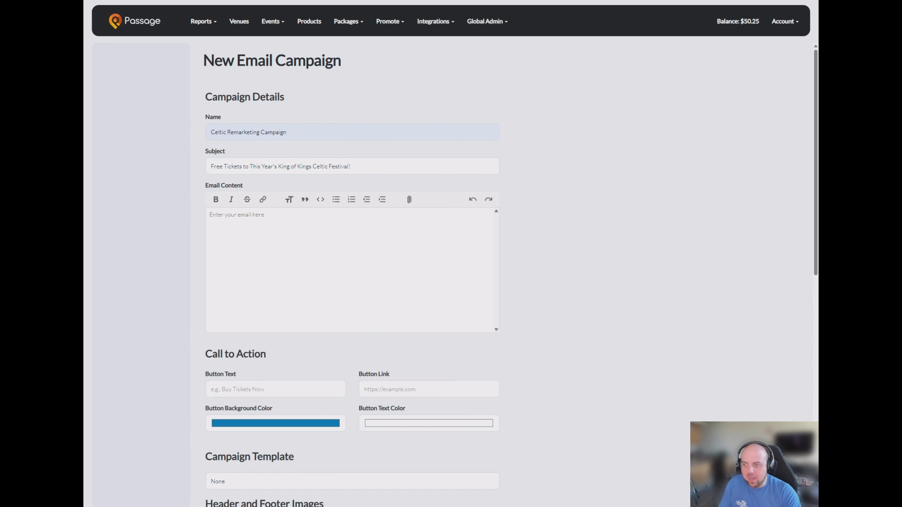
# Fill in the email content offering past patrons one free ticket with code "BogoKing", ending the first sentence with "when you purchase another ticket!"
pyautogui.click(210, 214)
pyautogui.write('As a past patron, we want to reward your loyalty with one free ticket to this year\'s King of Kings event when you purchase another!  Just head over to our event page, add at least two tickets to your cart, and enter the code "BogoKing" at checkout.  We can\'t wait to see you back for 2025!')
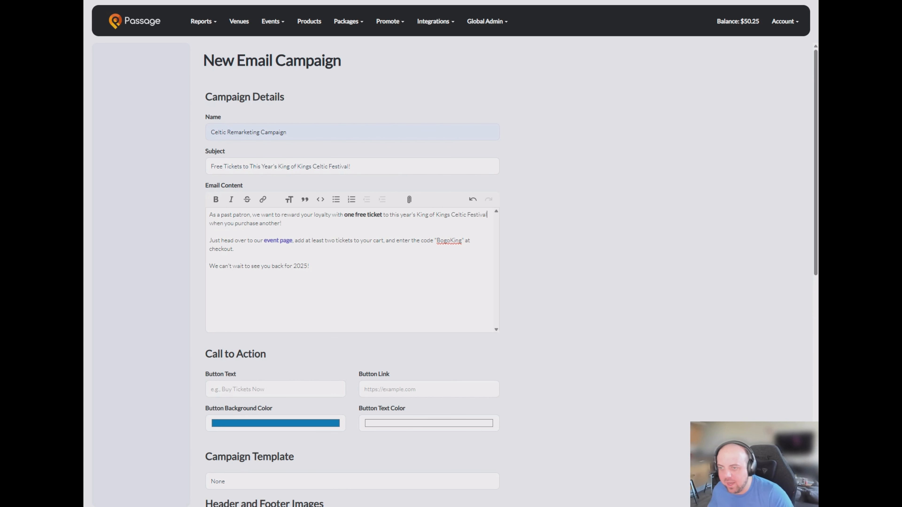
pyautogui.click(274, 223)
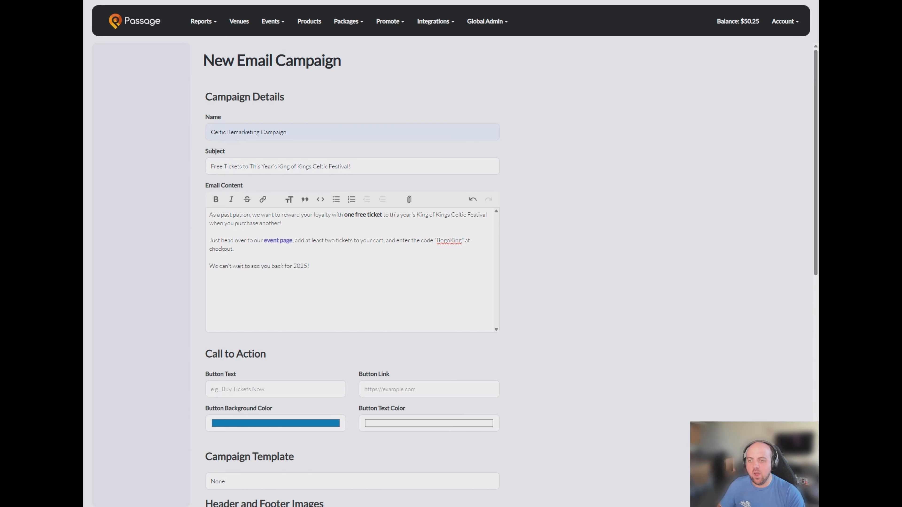
pyautogui.moveTo(370, 214); pyautogui.dragTo(467, 215)
pyautogui.click(282, 224)
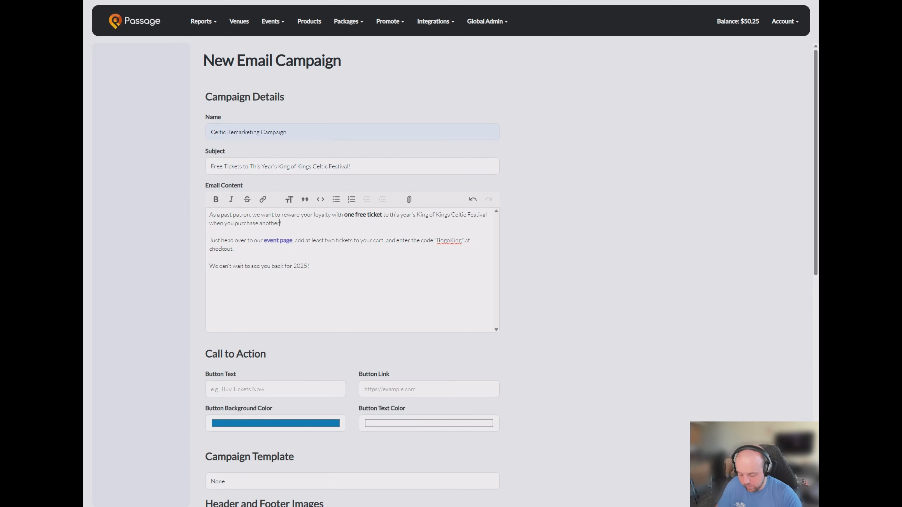
pyautogui.write('ticket')
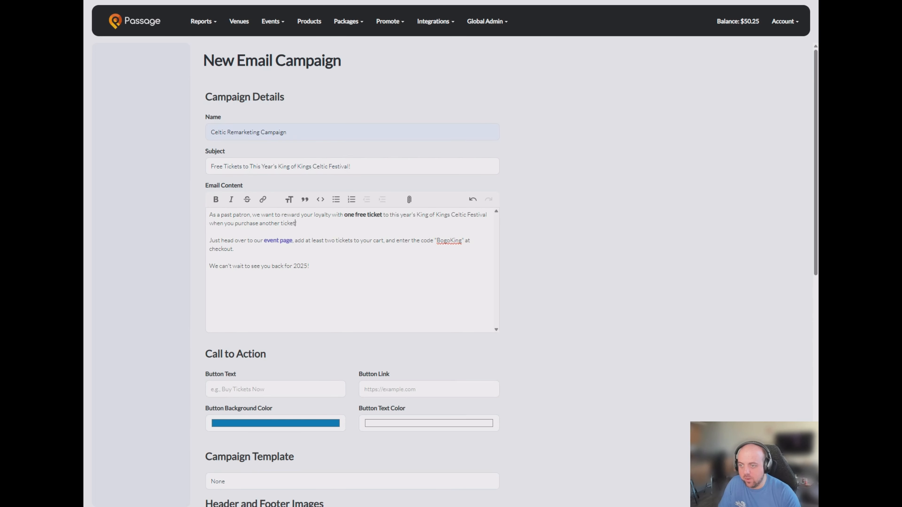
# Change the year in the email's closing line to 2026
pyautogui.moveTo(234, 249)
pyautogui.mouseDown()
pyautogui.moveTo(193, 243)
pyautogui.moveTo(227, 240)
pyautogui.mouseUp()
pyautogui.click(235, 249)
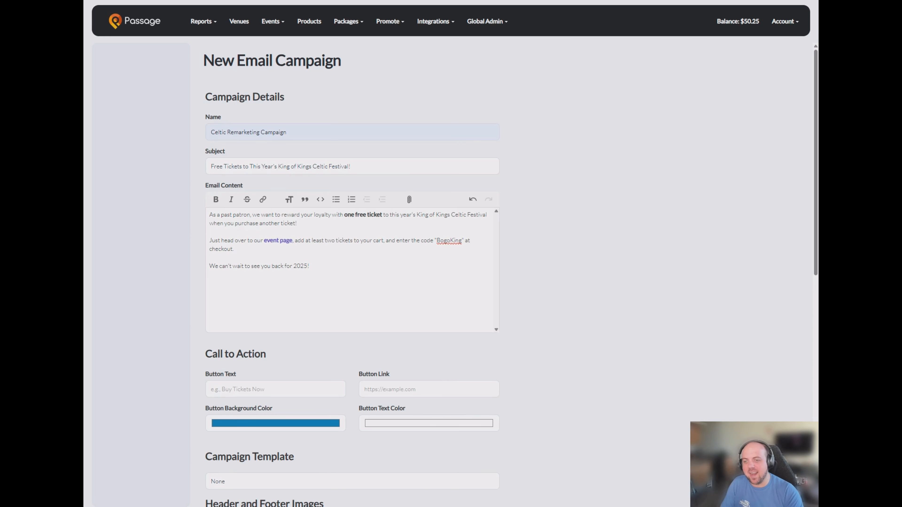
pyautogui.moveTo(437, 241); pyautogui.dragTo(462, 241)
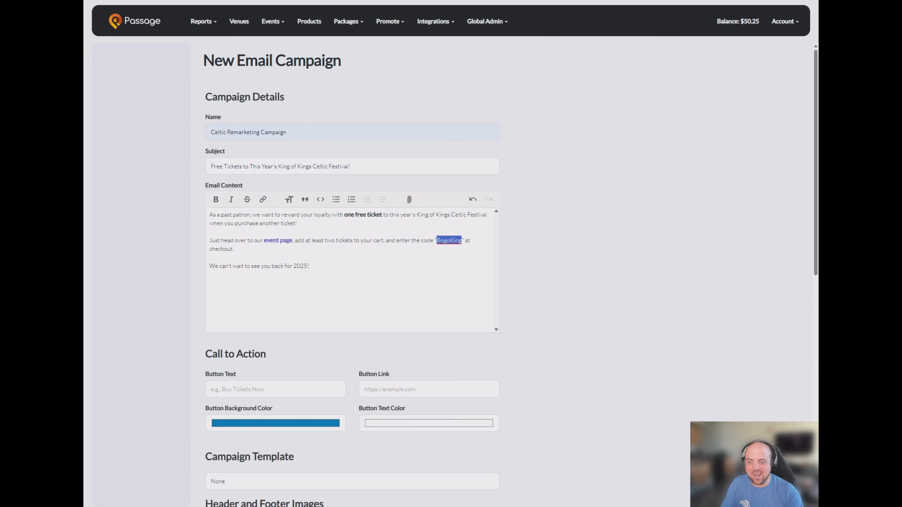
pyautogui.click(211, 257)
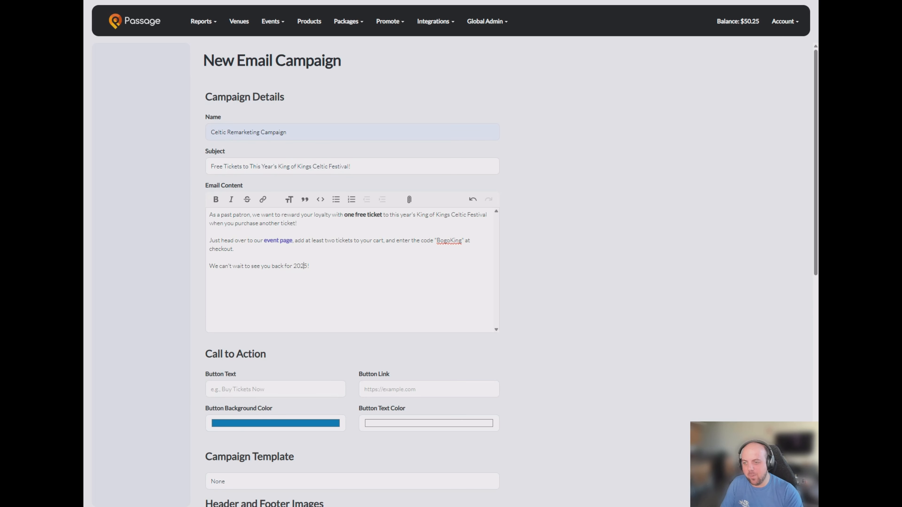
pyautogui.moveTo(304, 266); pyautogui.dragTo(307, 265)
pyautogui.write('6')
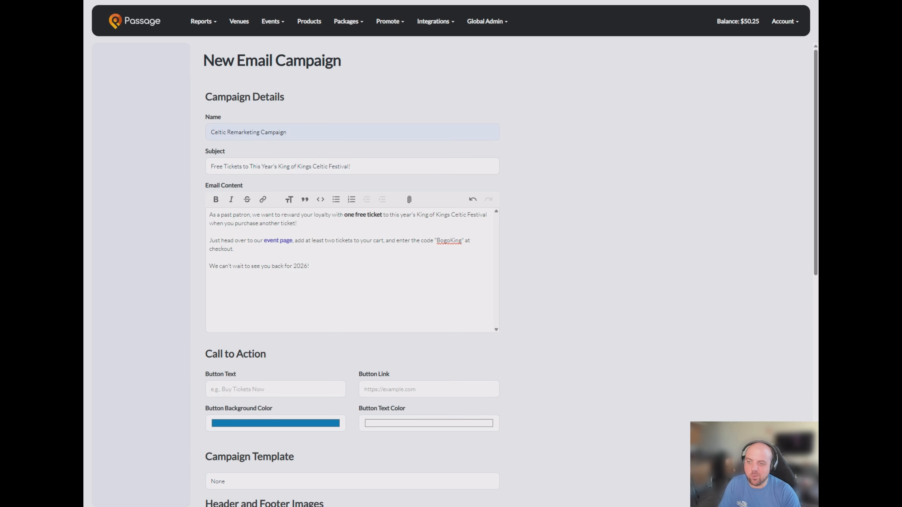
# Set the call-to-action button's text to "Get Tickets!"
pyautogui.scroll(-2, 335, 327)
pyautogui.click(324, 312)
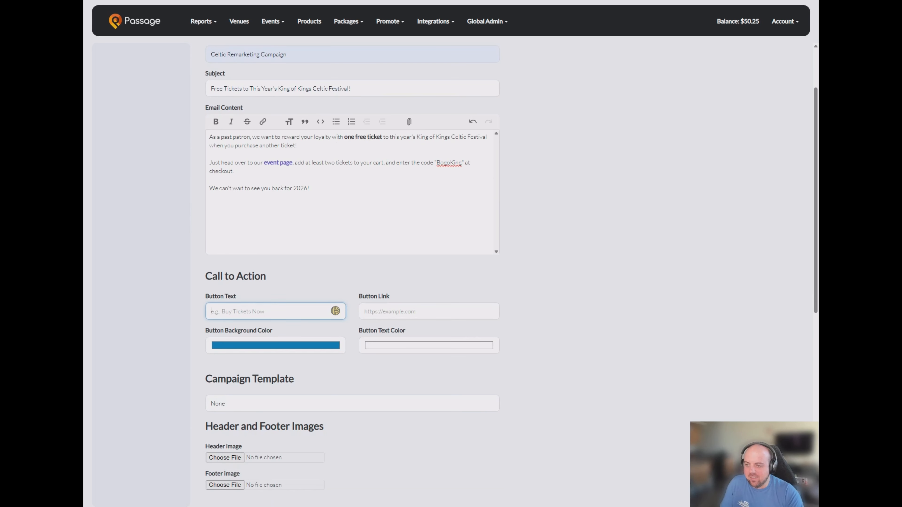
pyautogui.write('Get')
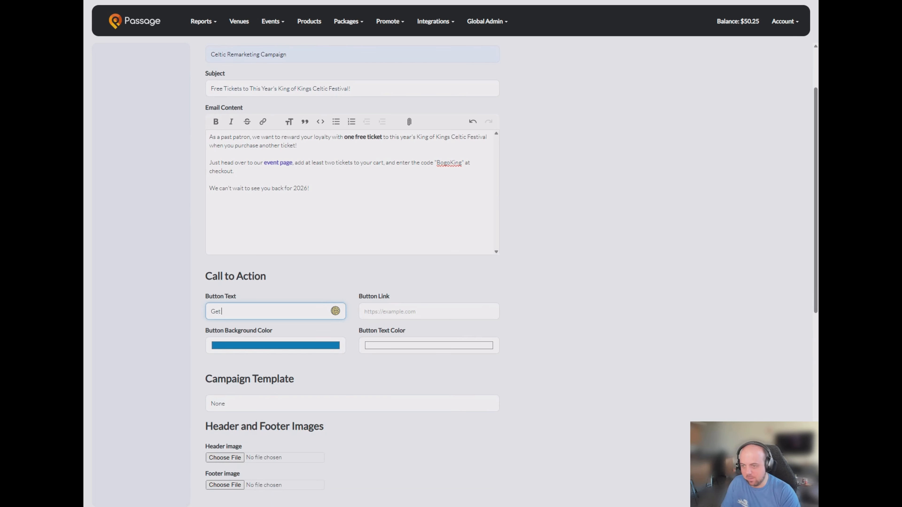
pyautogui.write(' Tickets!')
pyautogui.press('Tab')
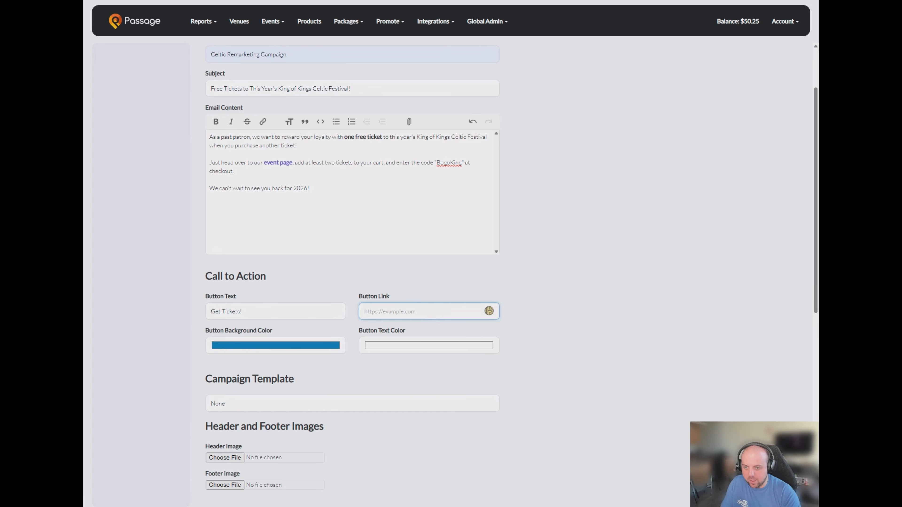
# Link the call-to-action button to the King of Kings Celtic event page's copied d.gopassage.com URL
pyautogui.write('htt')
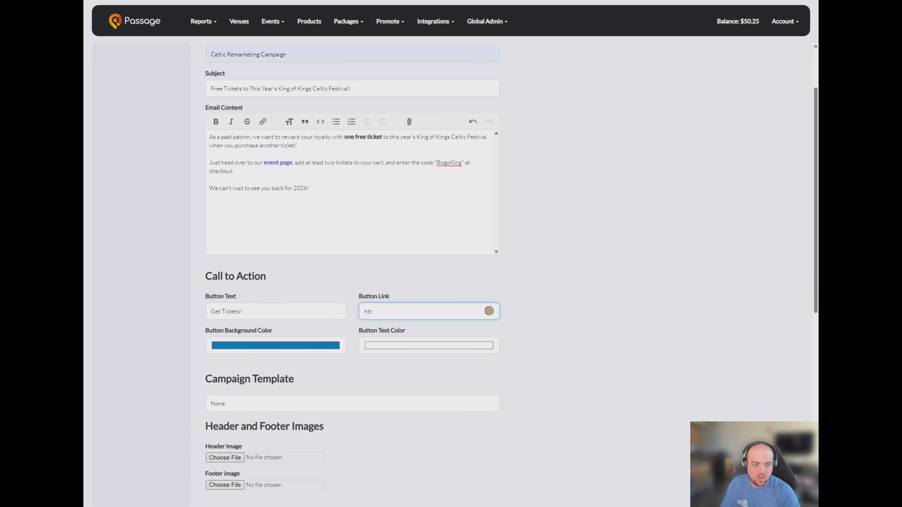
pyautogui.hotkey('alt', 'Tab')
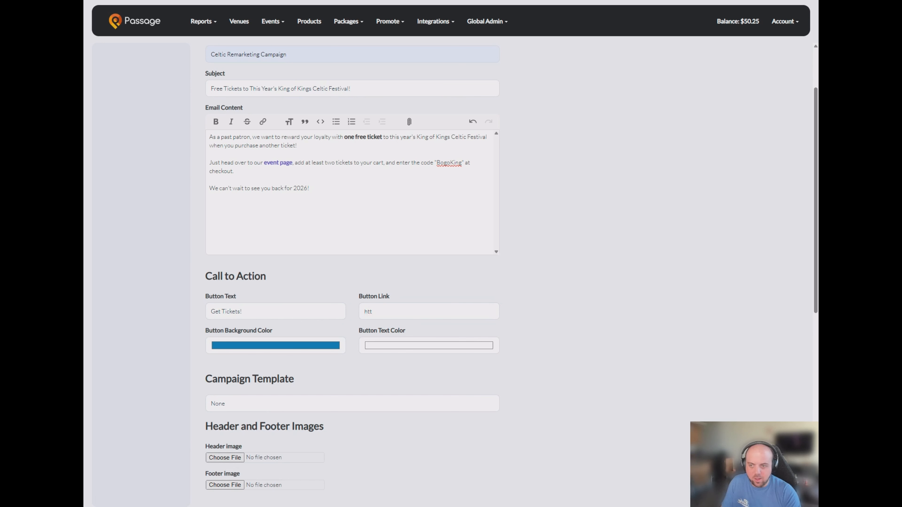
pyautogui.moveTo(378, 312); pyautogui.dragTo(315, 298)
pyautogui.hotkey('ctrl', 'v')
pyautogui.moveTo(418, 311); pyautogui.dragTo(195, 297)
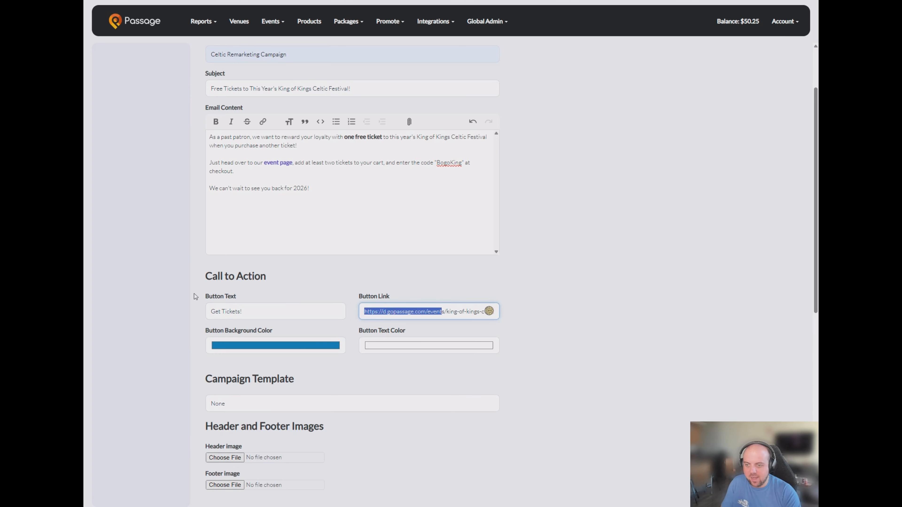
pyautogui.hotkey('alt', 'Tab')
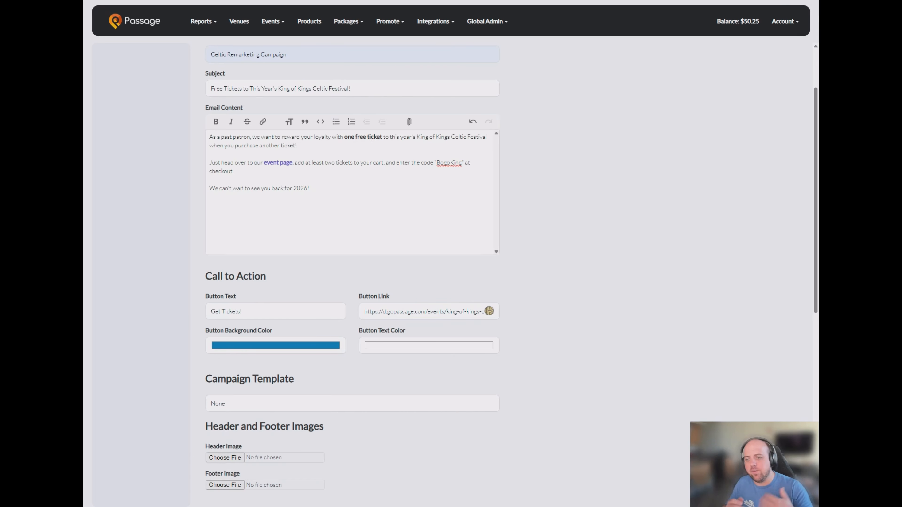
# Set the call-to-action button's background color to dark green
pyautogui.scroll(-2, 324, 263)
pyautogui.click(324, 264)
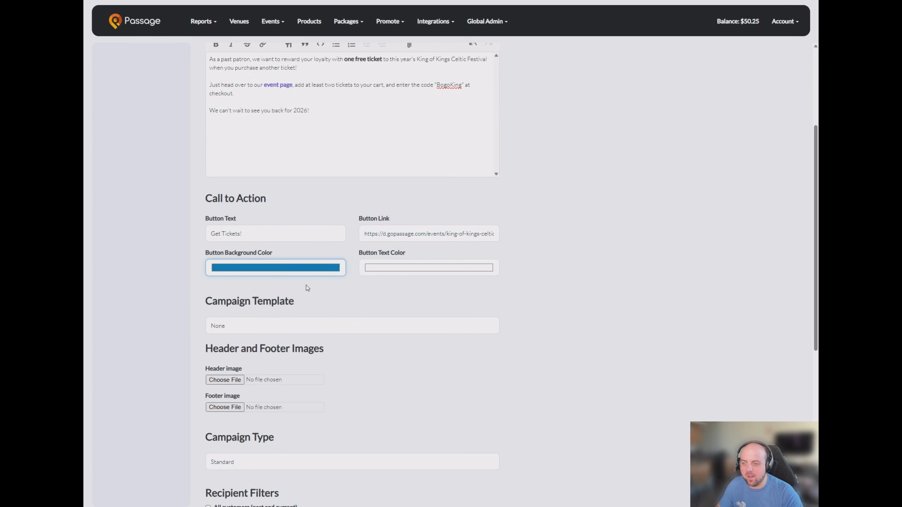
pyautogui.moveTo(306, 285); pyautogui.dragTo(306, 286)
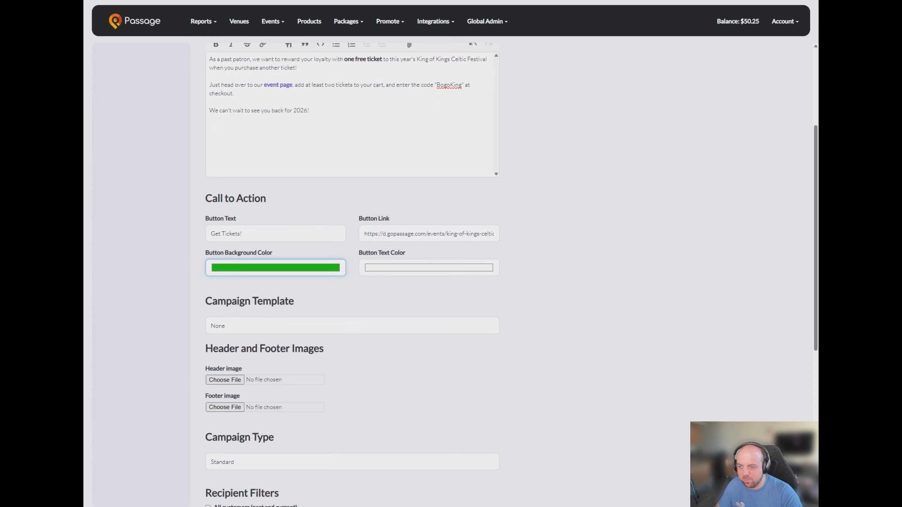
pyautogui.moveTo(294, 296); pyautogui.dragTo(294, 305)
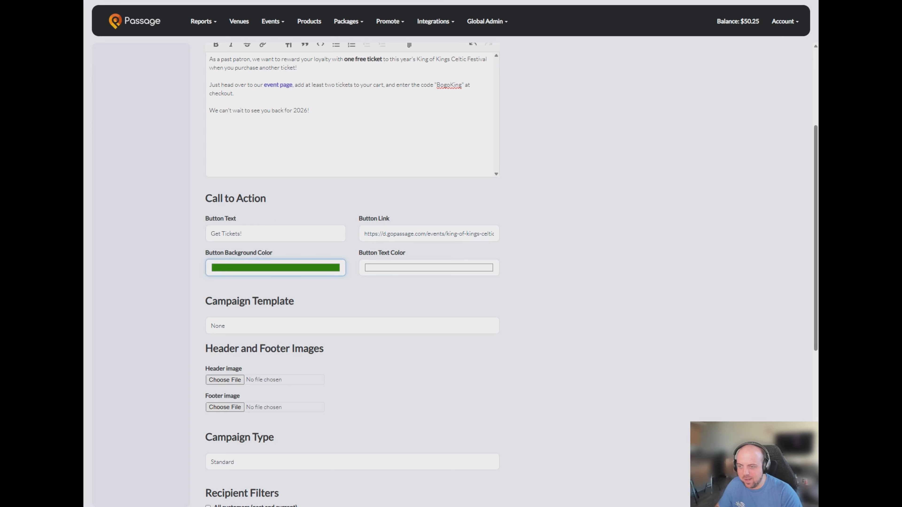
pyautogui.click(395, 305)
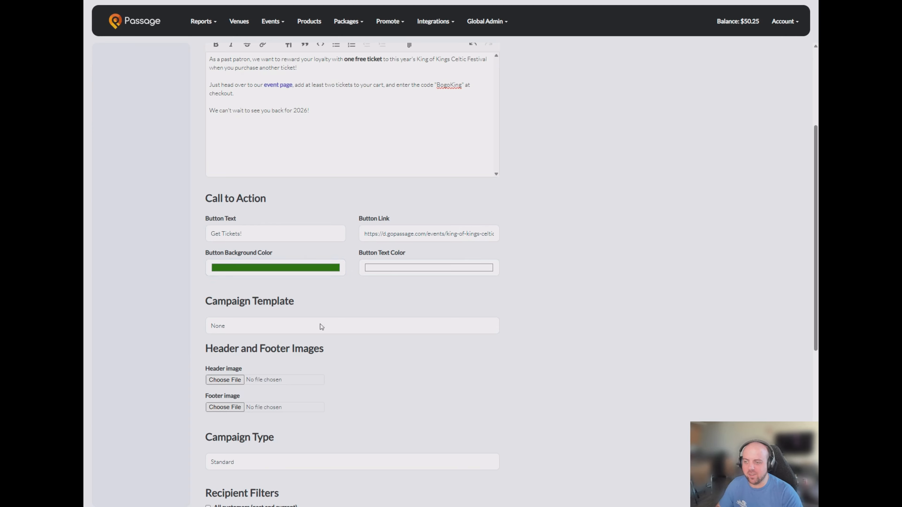
# Apply the King of Kings Celtic Festival template to the campaign
pyautogui.scroll(-3, 219, 393)
pyautogui.click(288, 214)
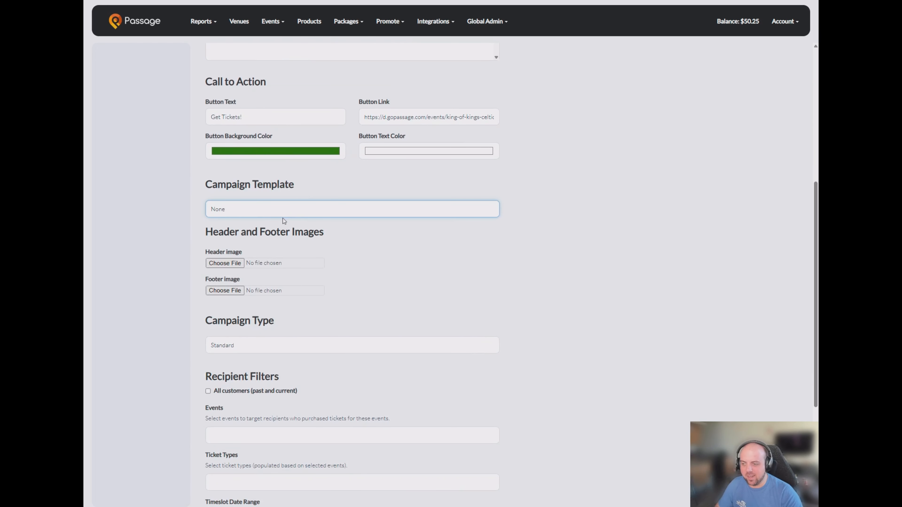
pyautogui.click(328, 320)
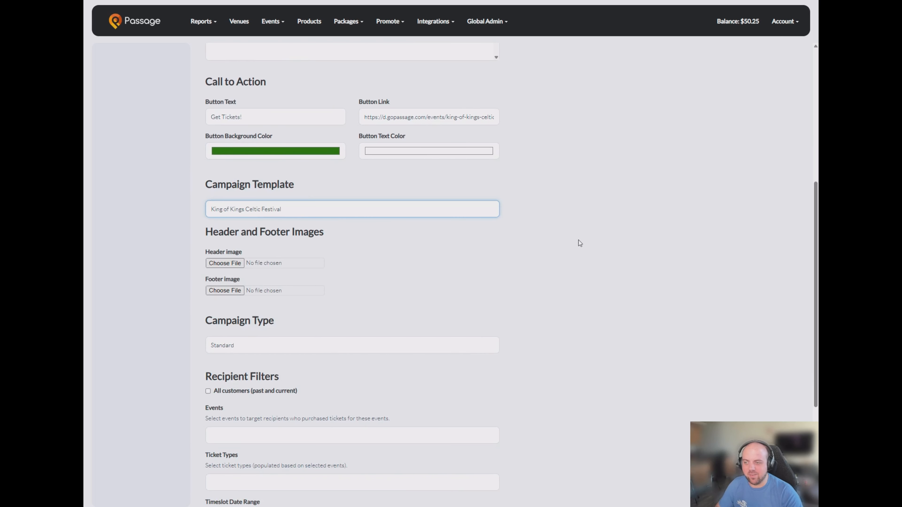
pyautogui.click(696, 244)
pyautogui.scroll(-3, 560, 268)
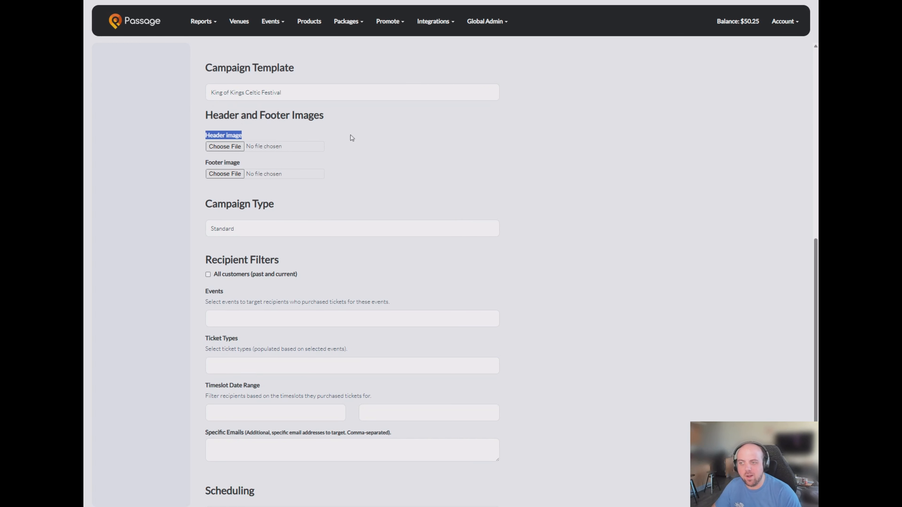
# Try the After Event and After Checkin campaign types, and switch the campaign to After Purchase
pyautogui.click(328, 116)
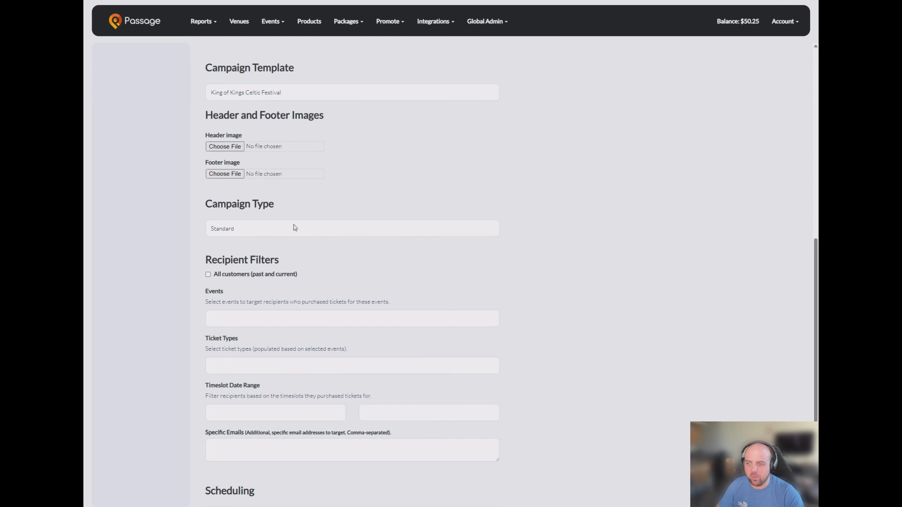
pyautogui.click(270, 230)
pyautogui.click(239, 238)
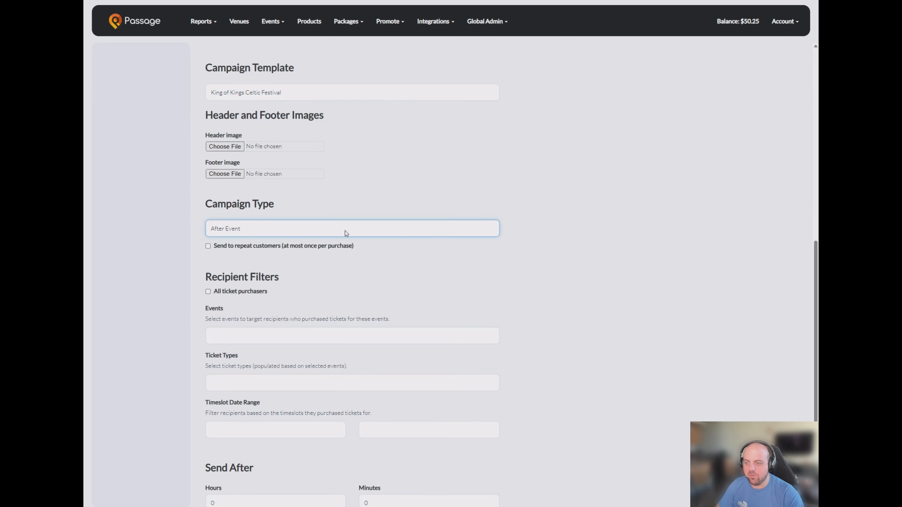
pyautogui.click(306, 256)
pyautogui.click(295, 234)
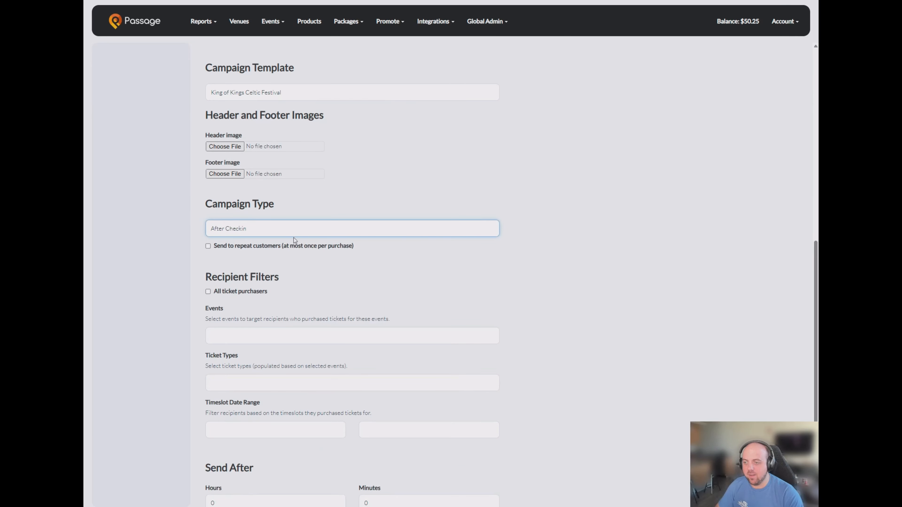
pyautogui.click(294, 238)
pyautogui.click(579, 216)
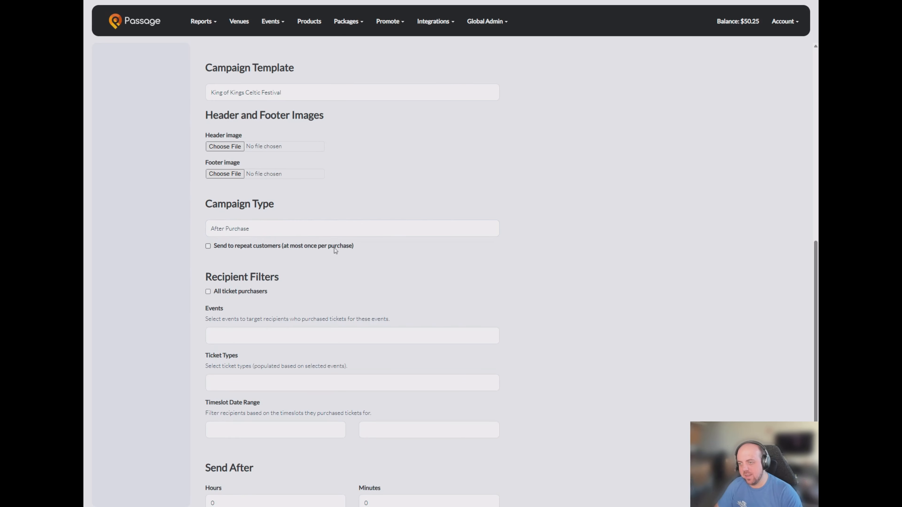
pyautogui.click(301, 230)
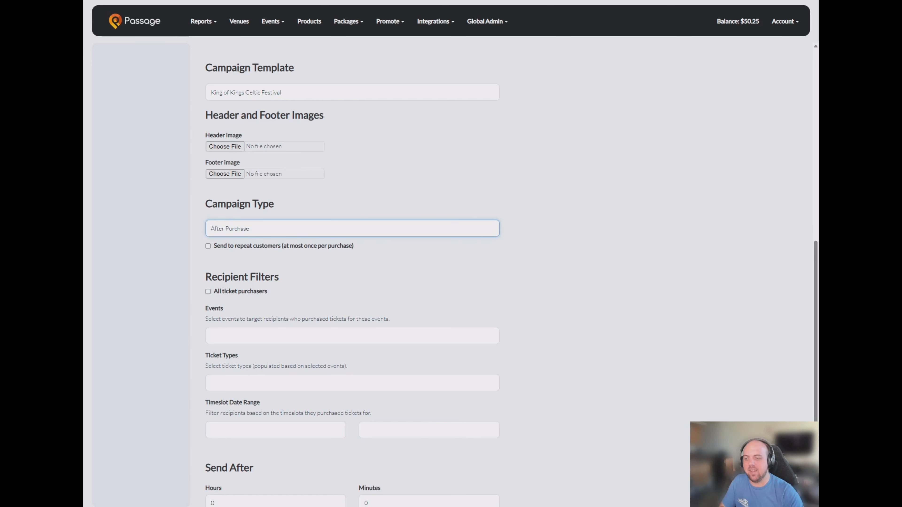
# Set the After Purchase campaign's send delay to 1 hour
pyautogui.scroll(-2, 556, 287)
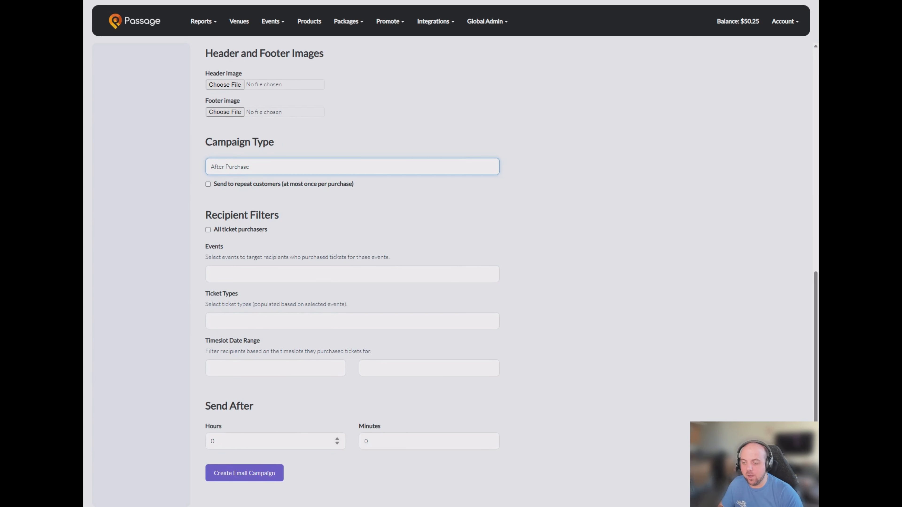
pyautogui.click(245, 441)
pyautogui.write('1')
pyautogui.click(284, 420)
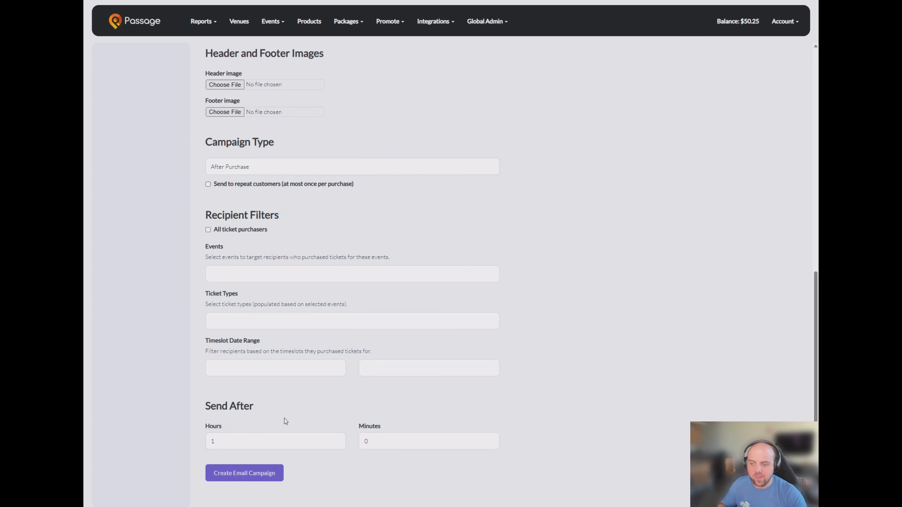
# Change the campaign type to After Checkin, and return it to Standard
pyautogui.click(324, 160)
pyautogui.click(265, 177)
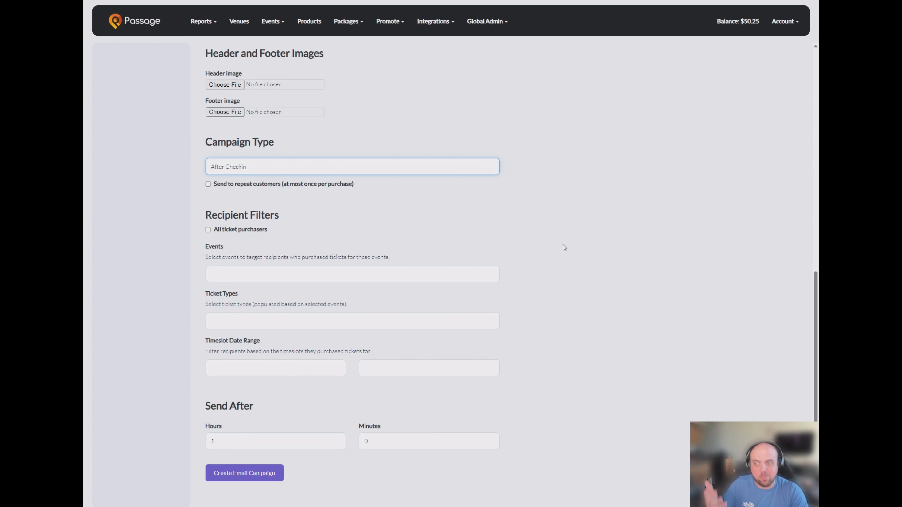
pyautogui.scroll(3, 603, 226)
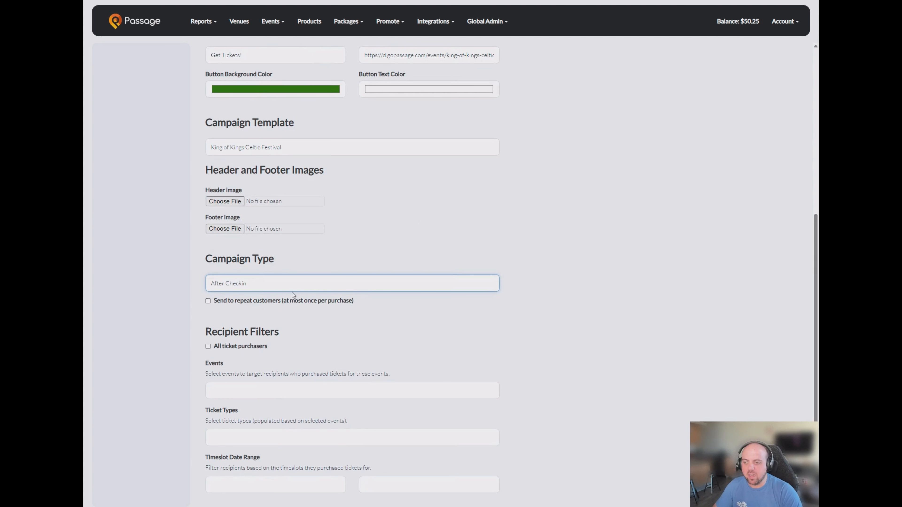
pyautogui.click(276, 295)
pyautogui.click(650, 279)
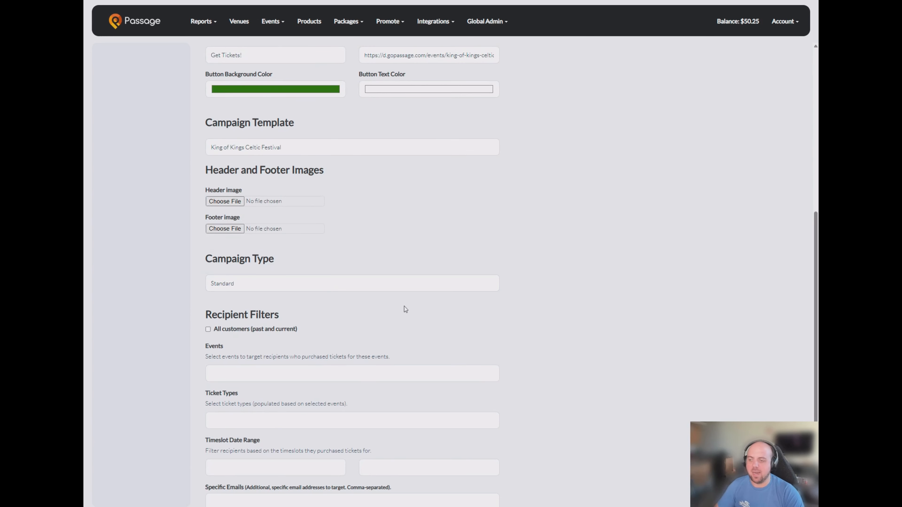
# Turn on the recipient filter for all past and current customers, and turn it off again
pyautogui.scroll(-2, 404, 307)
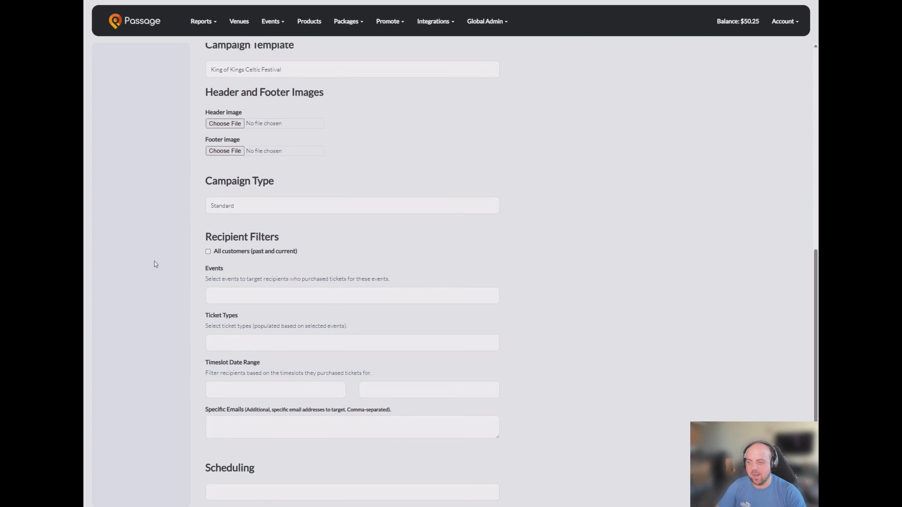
pyautogui.scroll(-2, 249, 242)
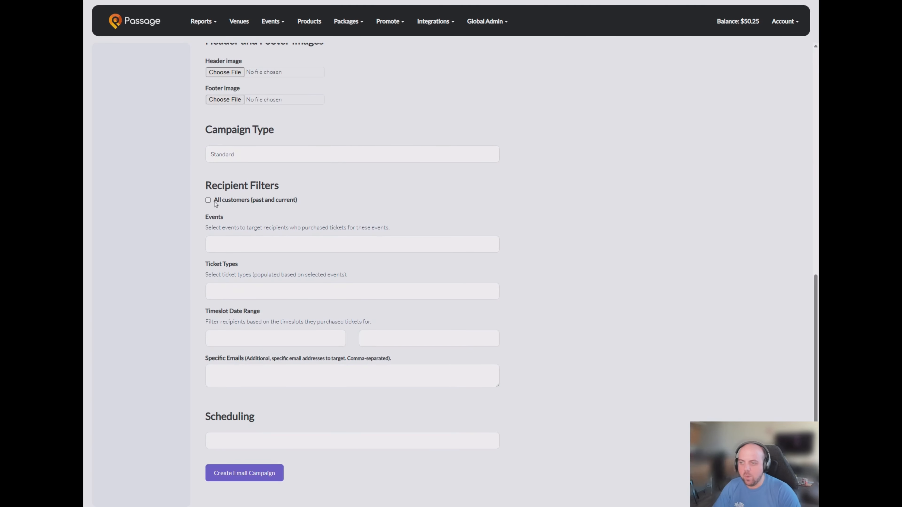
pyautogui.click(207, 202)
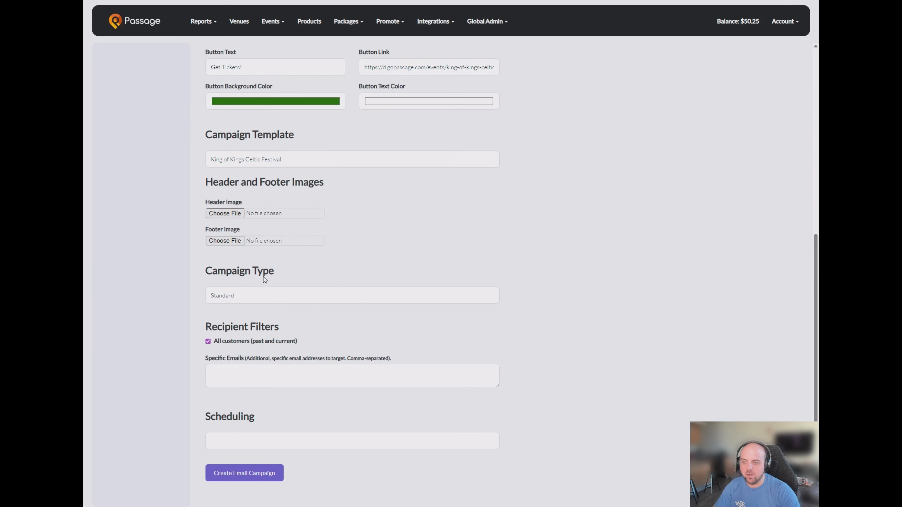
pyautogui.moveTo(297, 341); pyautogui.dragTo(255, 347)
pyautogui.click(375, 331)
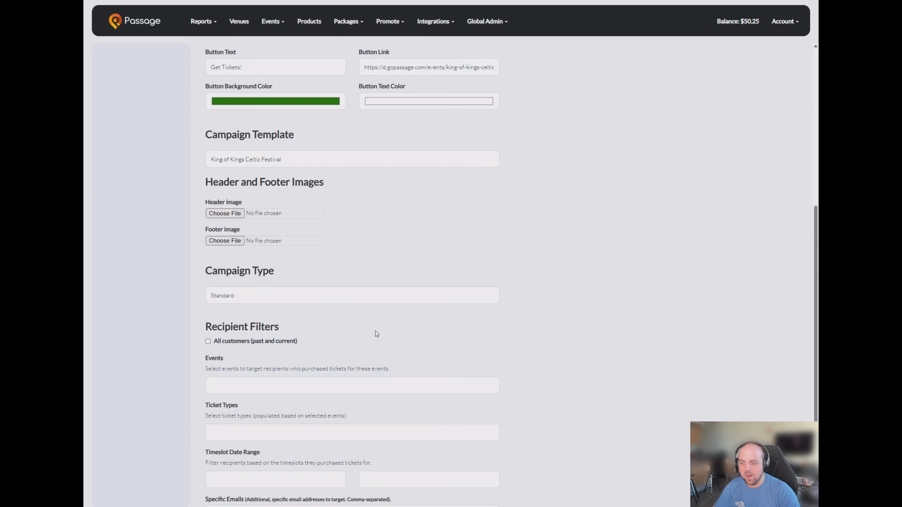
# Target purchasers of the Ocean Fire Live event as recipients, and view its ticket types without choosing any
pyautogui.scroll(-4, 307, 337)
pyautogui.click(307, 244)
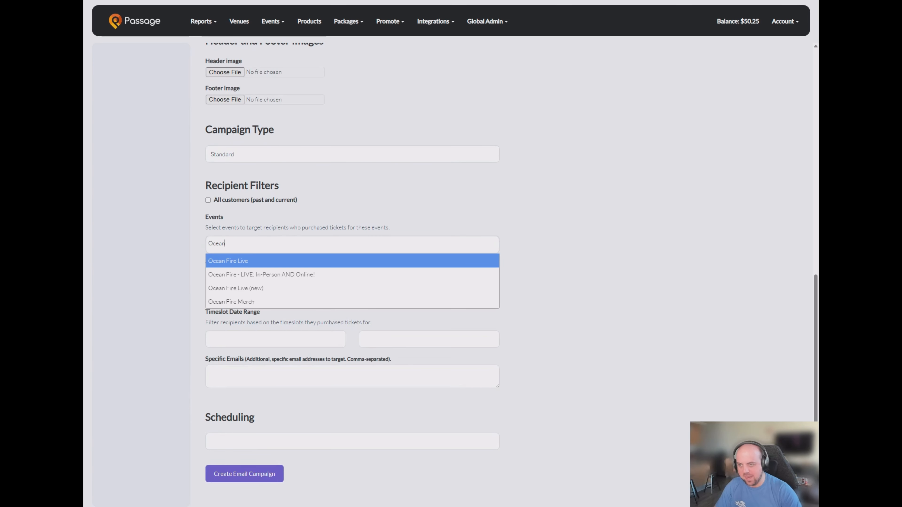
pyautogui.click(262, 263)
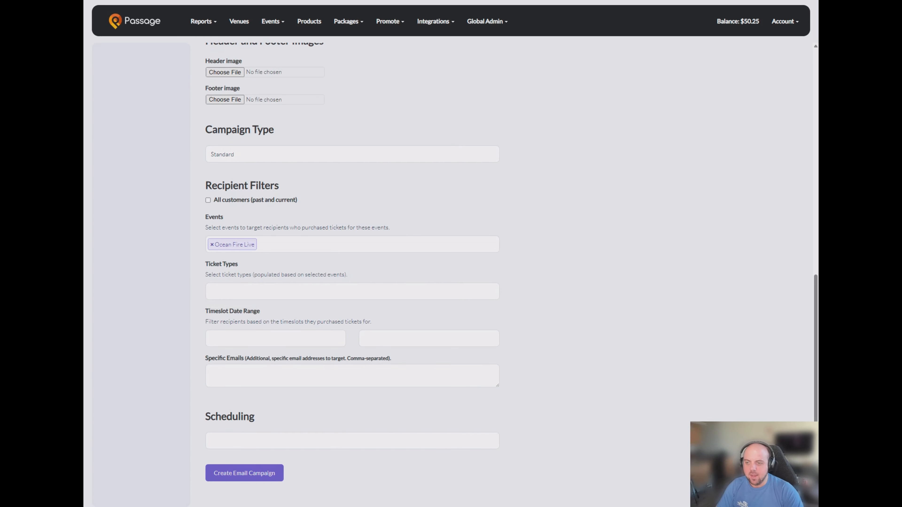
pyautogui.click(267, 290)
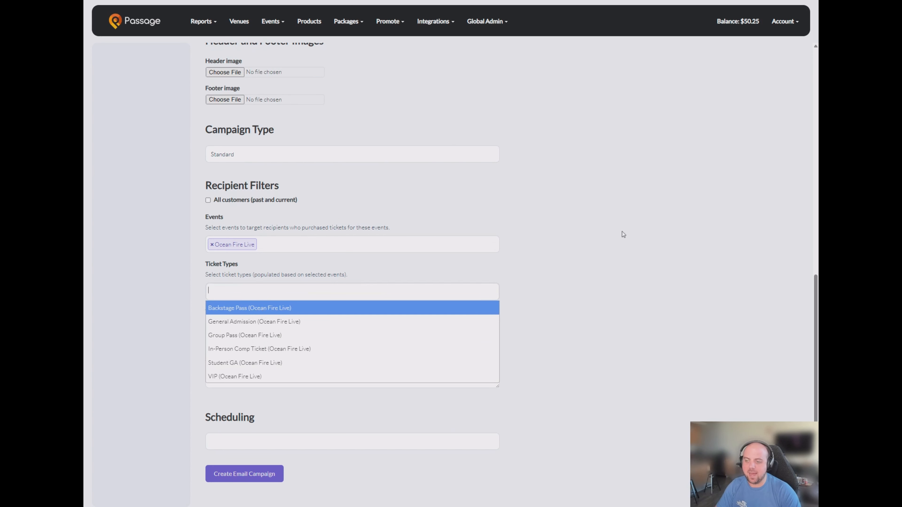
pyautogui.click(583, 234)
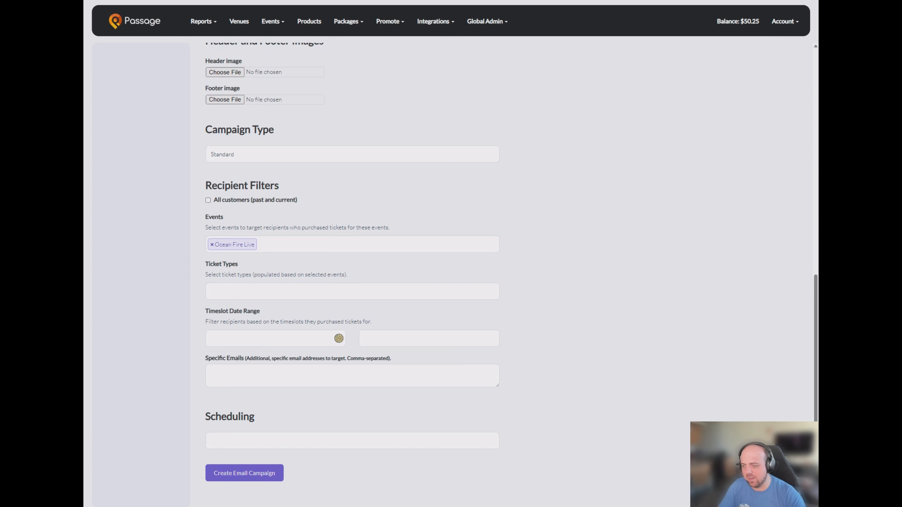
# Create the email campaign, leaving the specific emails and the scheduling empty
pyautogui.click(325, 380)
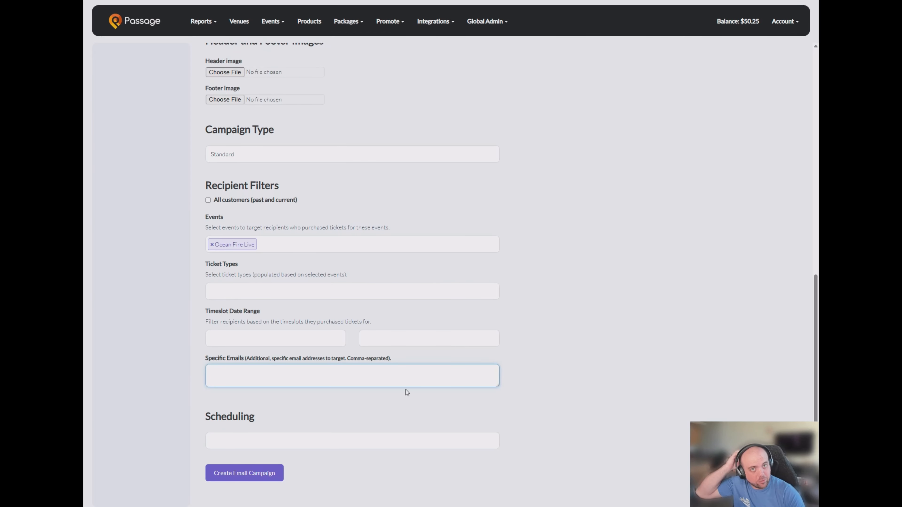
pyautogui.moveTo(191, 365); pyautogui.dragTo(395, 363)
pyautogui.click(395, 362)
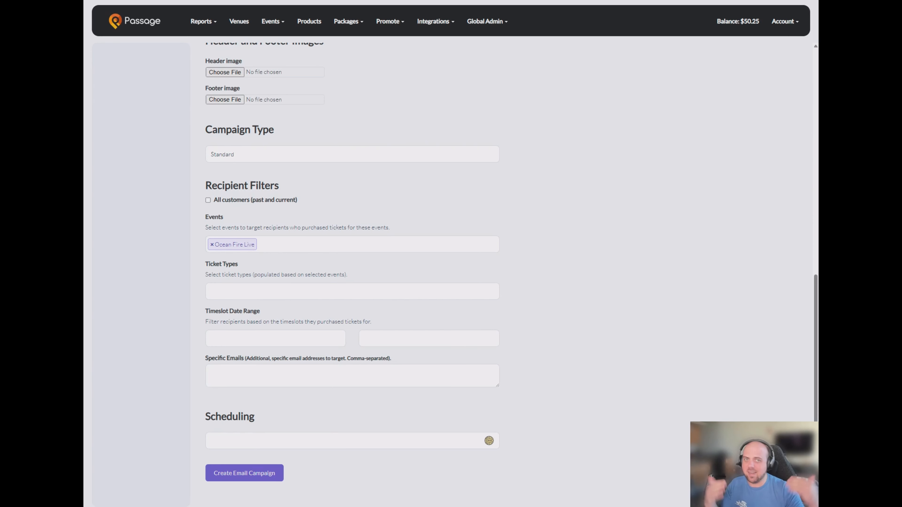
pyautogui.click(268, 478)
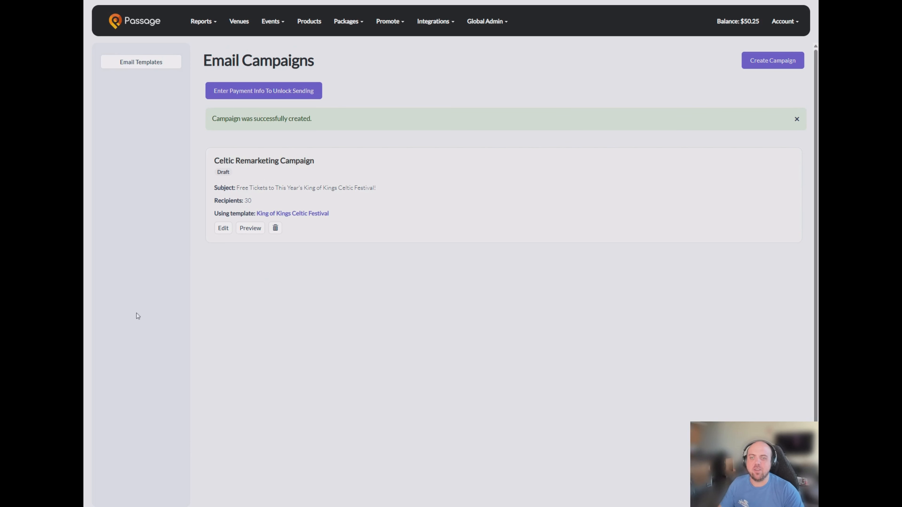
# Preview the Celtic Remarketing Campaign and review its email content and estimated recipients
pyautogui.click(262, 231)
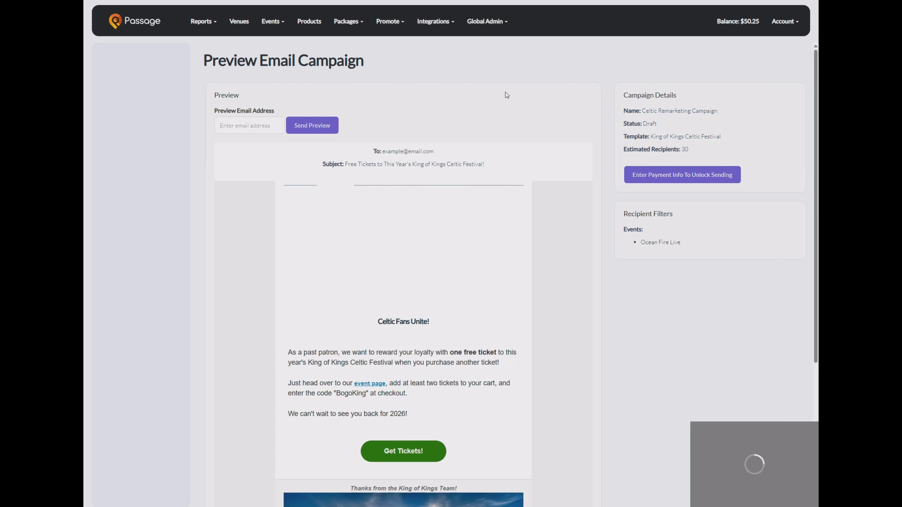
pyautogui.scroll(-4, 505, 151)
pyautogui.moveTo(292, 197); pyautogui.dragTo(446, 228)
pyautogui.click(444, 243)
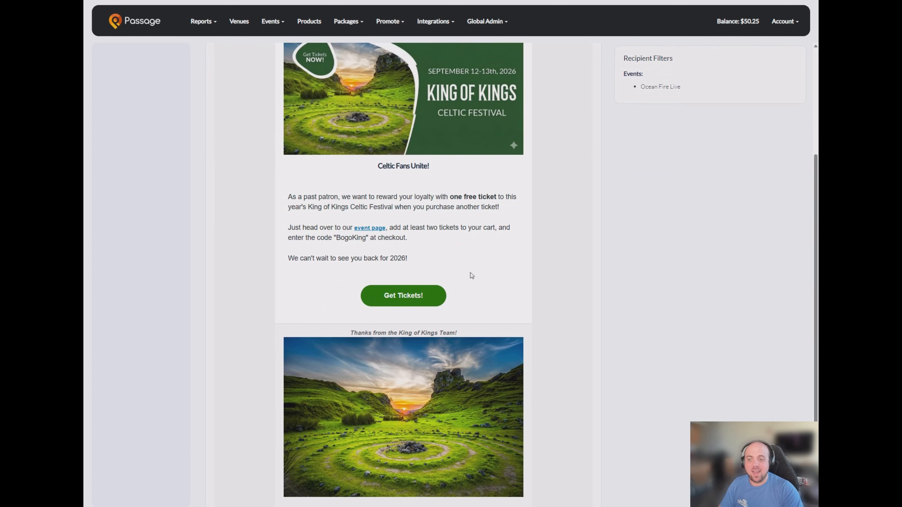
pyautogui.scroll(-1, 481, 228)
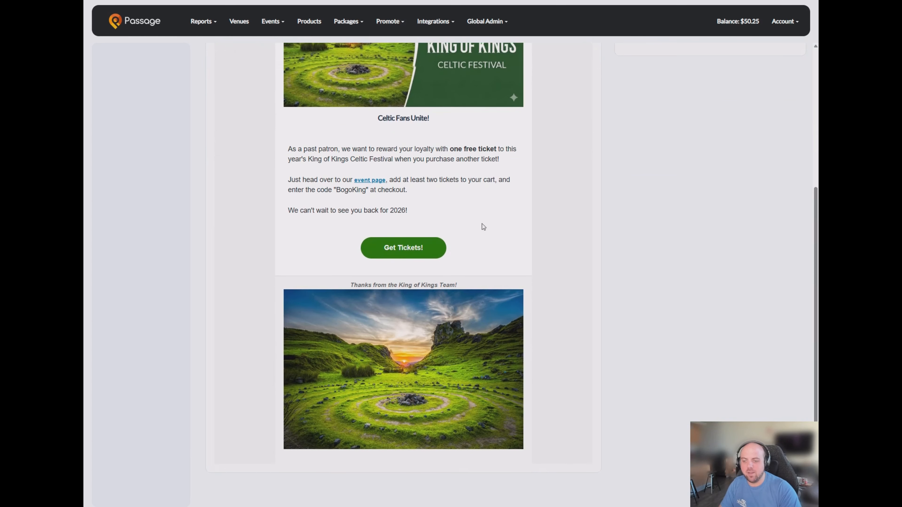
pyautogui.scroll(3, 486, 224)
pyautogui.scroll(2, 488, 223)
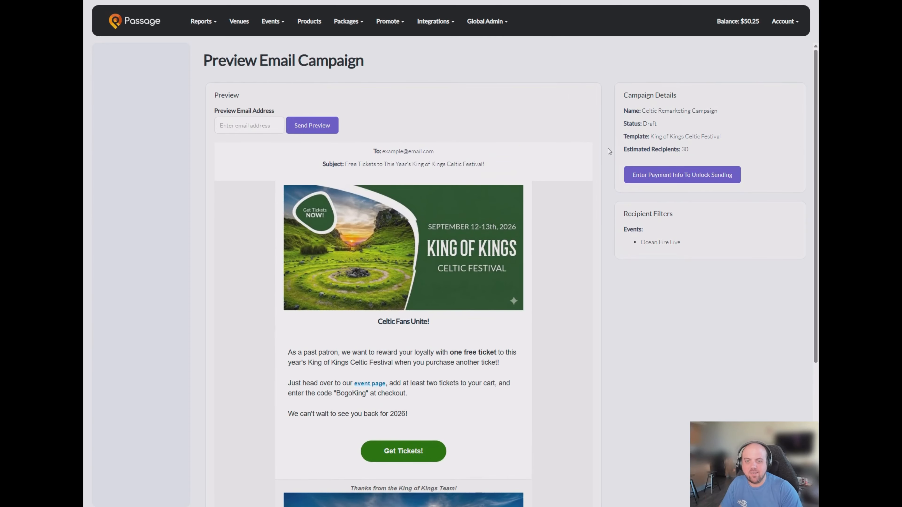
pyautogui.moveTo(618, 150); pyautogui.dragTo(680, 150)
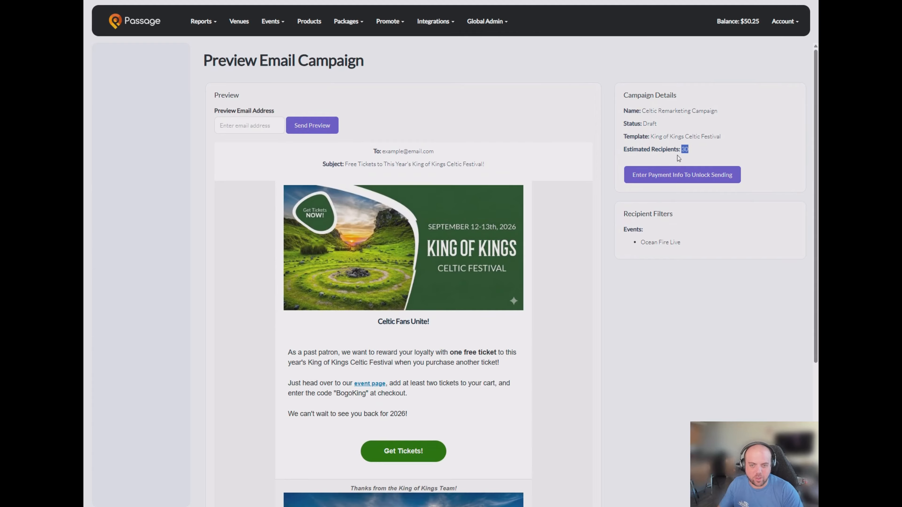
pyautogui.click(698, 153)
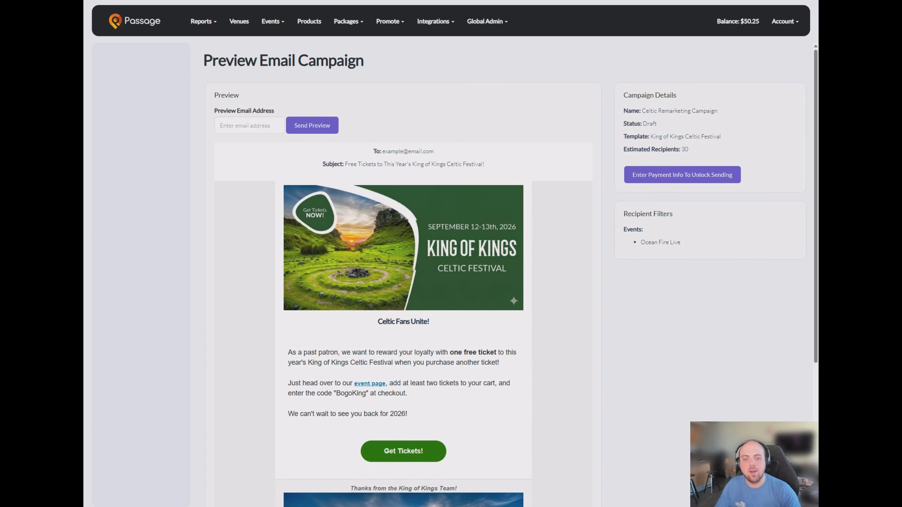
# Submit the payment setup with the saved Visa card and the Free plan, and send the campaign immediately
pyautogui.click(679, 174)
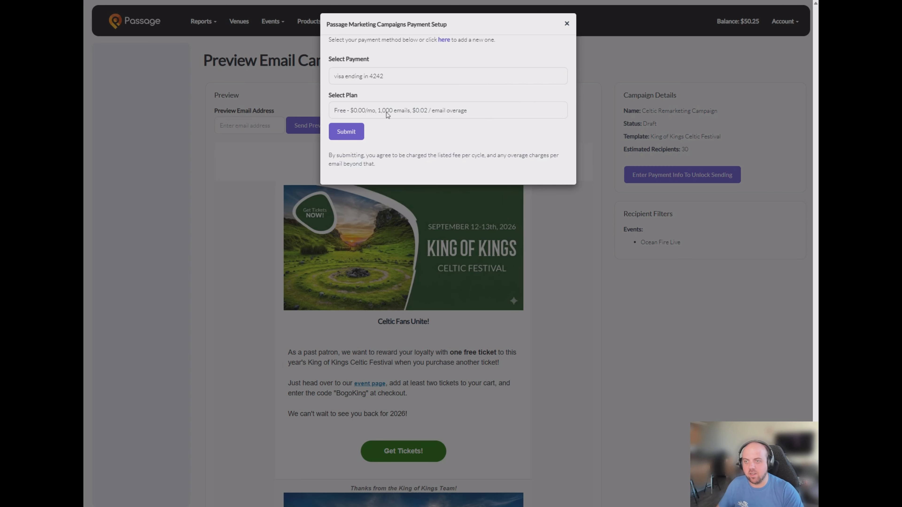
pyautogui.click(352, 132)
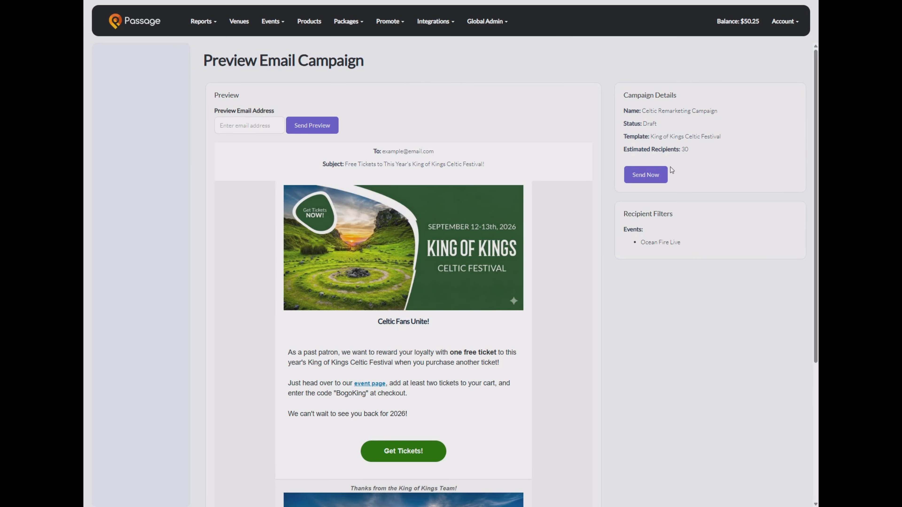
pyautogui.click(652, 177)
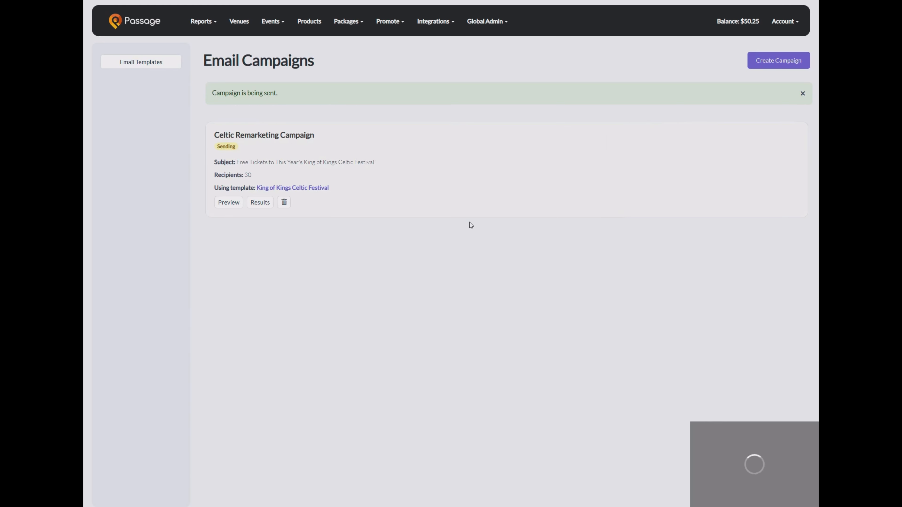
pyautogui.moveTo(279, 93); pyautogui.dragTo(212, 93)
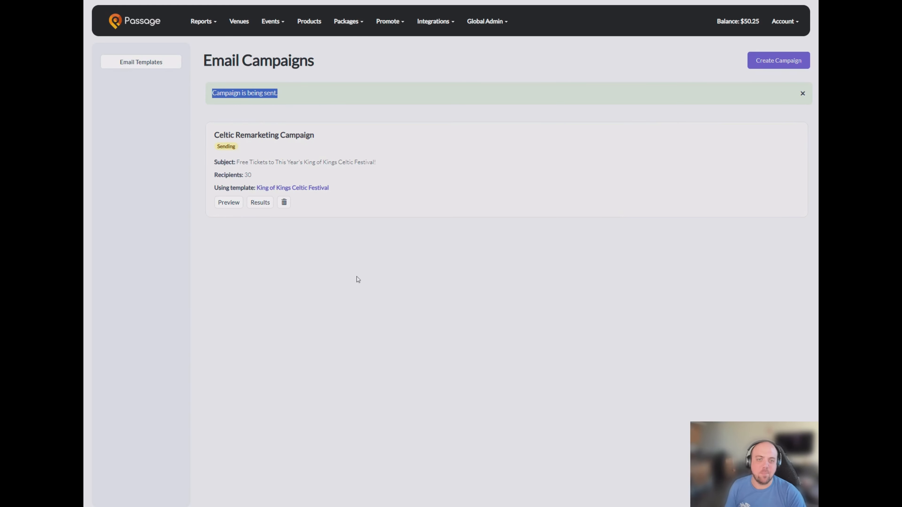
pyautogui.click(360, 281)
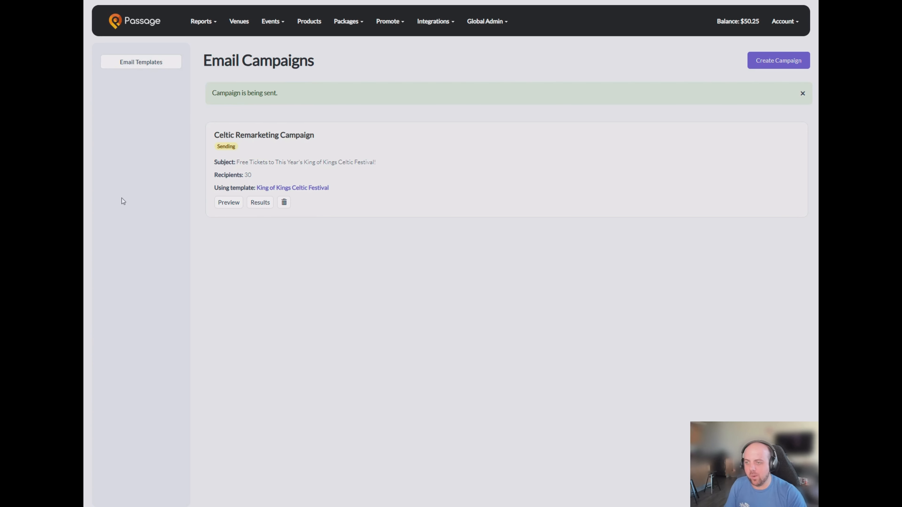
# Open the Celtic Remarketing Campaign's results and review the delivery status of its recipients
pyautogui.click(263, 207)
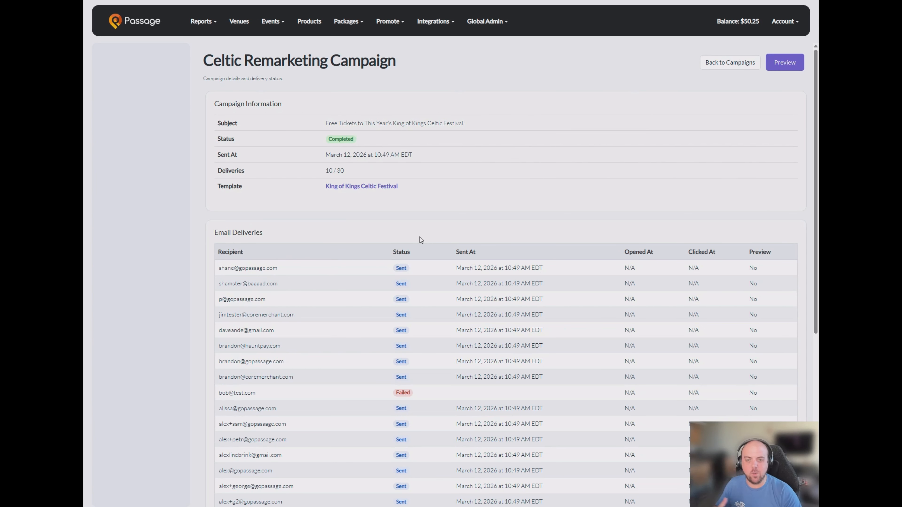
pyautogui.scroll(-4, 526, 189)
pyautogui.scroll(-3, 525, 189)
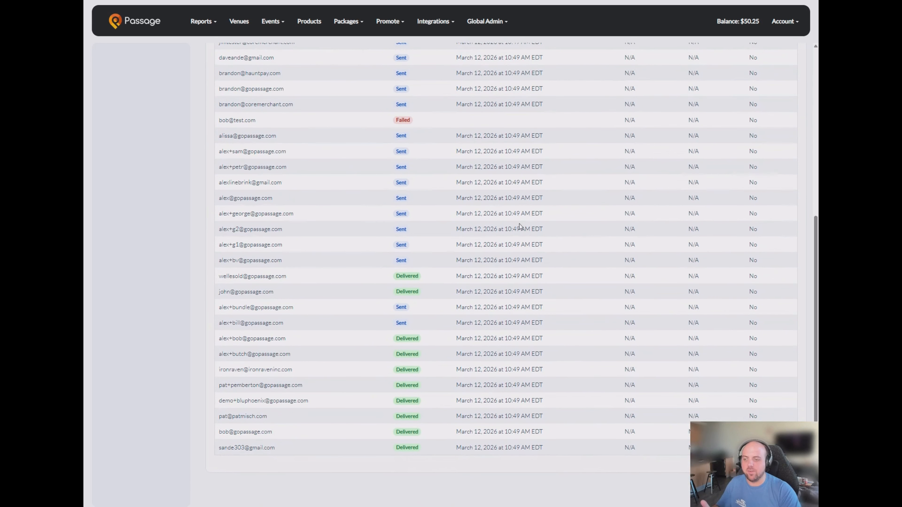
pyautogui.scroll(8, 523, 202)
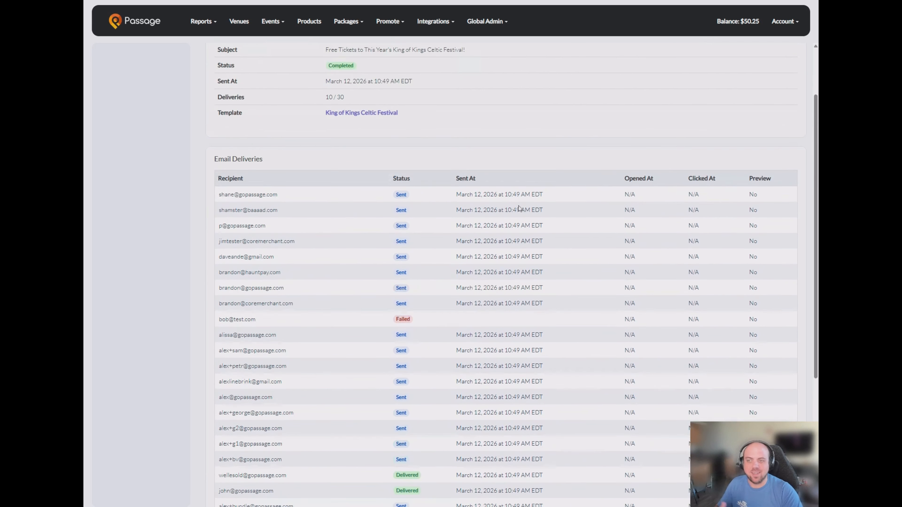
# Examine each recipient's status in the Email Deliveries list, focusing on the recipient address of the failed delivery
pyautogui.scroll(-7, 523, 201)
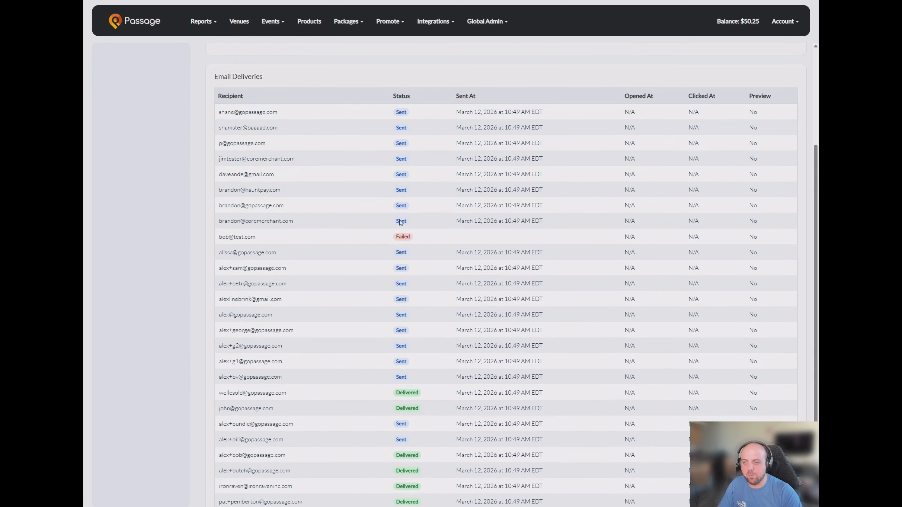
pyautogui.scroll(3, 388, 221)
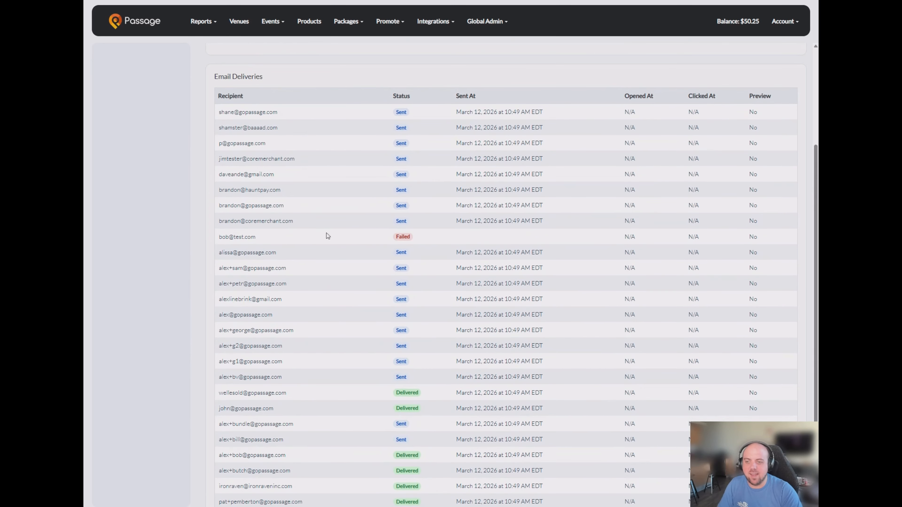
pyautogui.moveTo(326, 233); pyautogui.dragTo(283, 235)
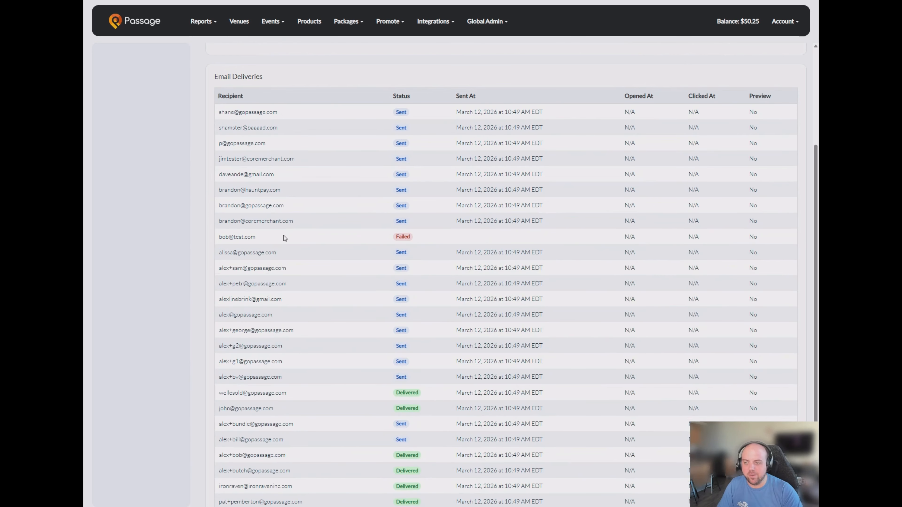
pyautogui.moveTo(415, 239); pyautogui.dragTo(225, 237)
pyautogui.click(228, 237)
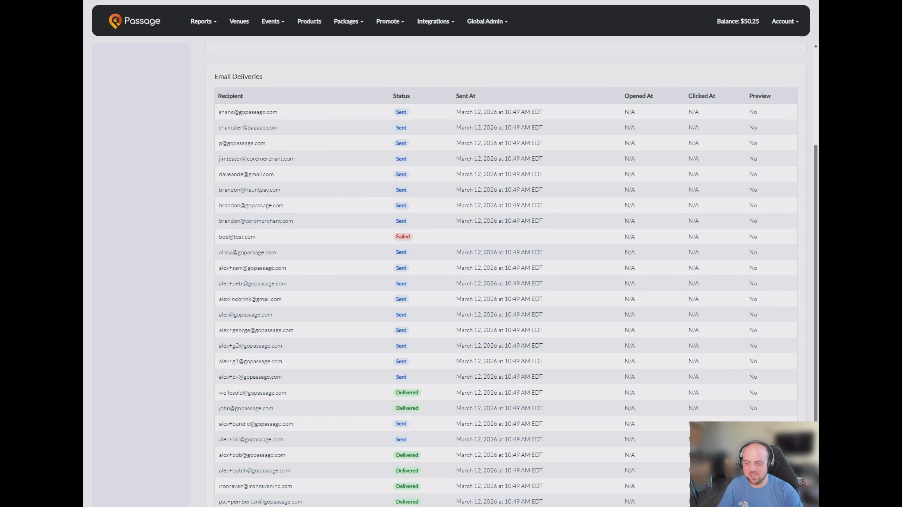
# Refresh the campaign results page and check the updated delivery statuses throughout the recipient list, including the bounced entry
pyautogui.scroll(3, 248, 249)
pyautogui.scroll(3, 268, 245)
pyautogui.press('super+r')
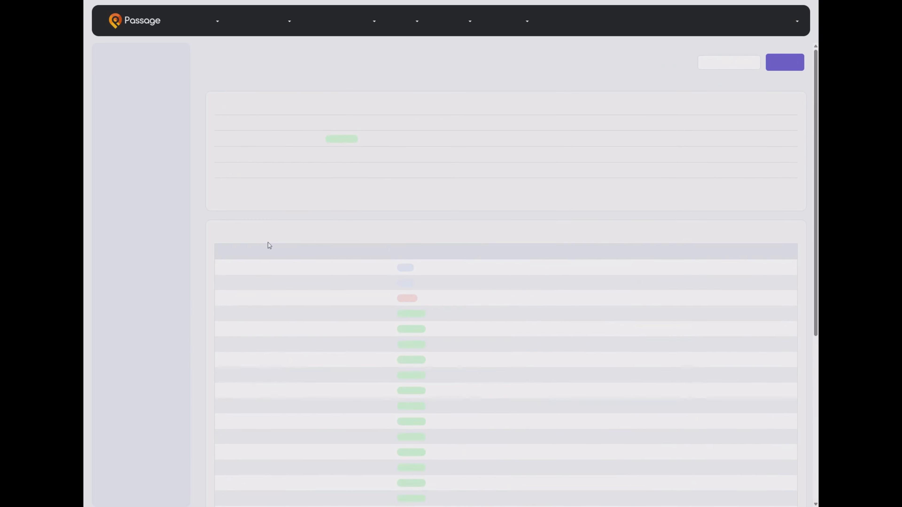
pyautogui.scroll(-5, 426, 308)
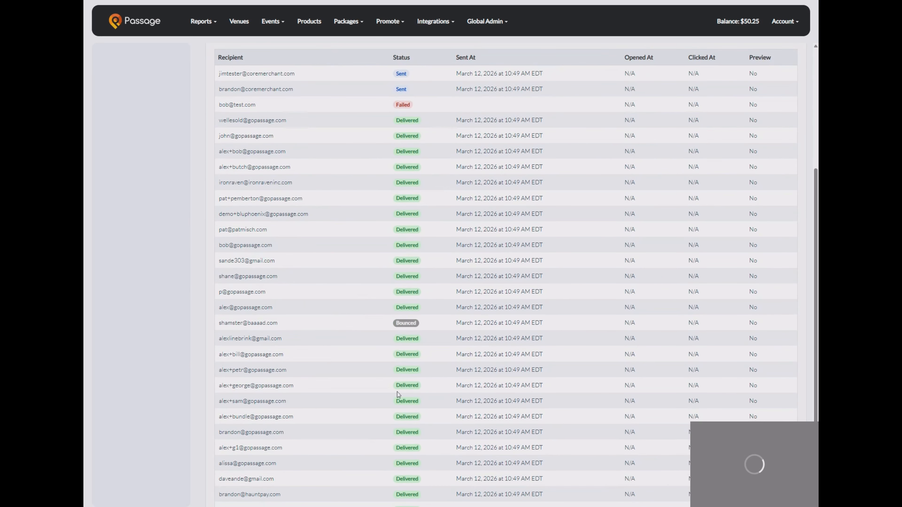
pyautogui.scroll(-1, 413, 287)
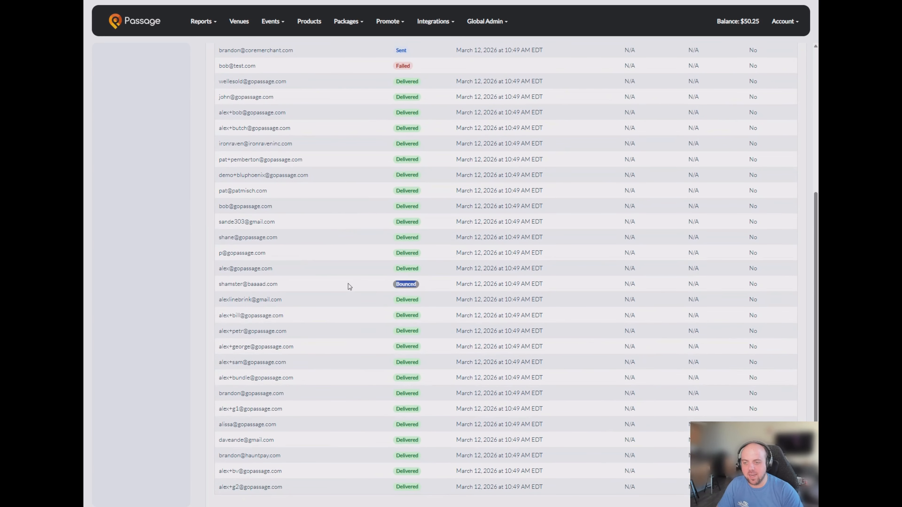
pyautogui.scroll(5, 364, 288)
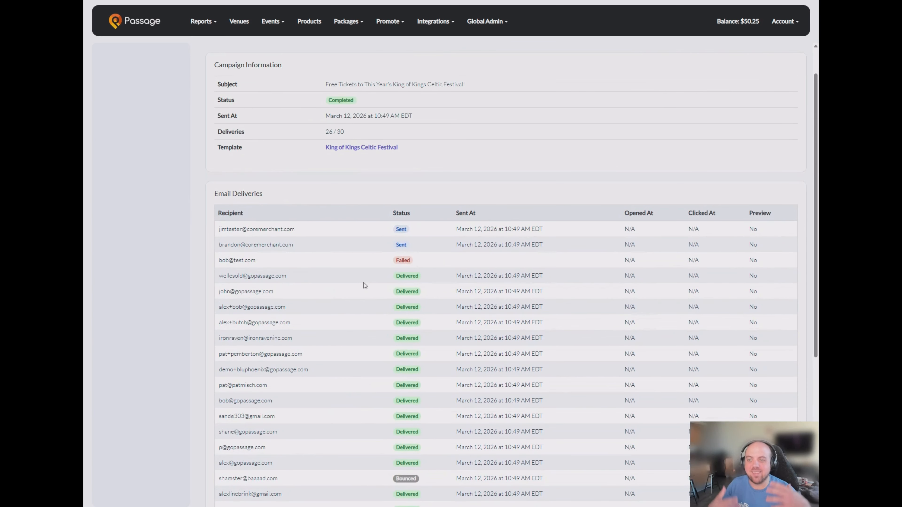